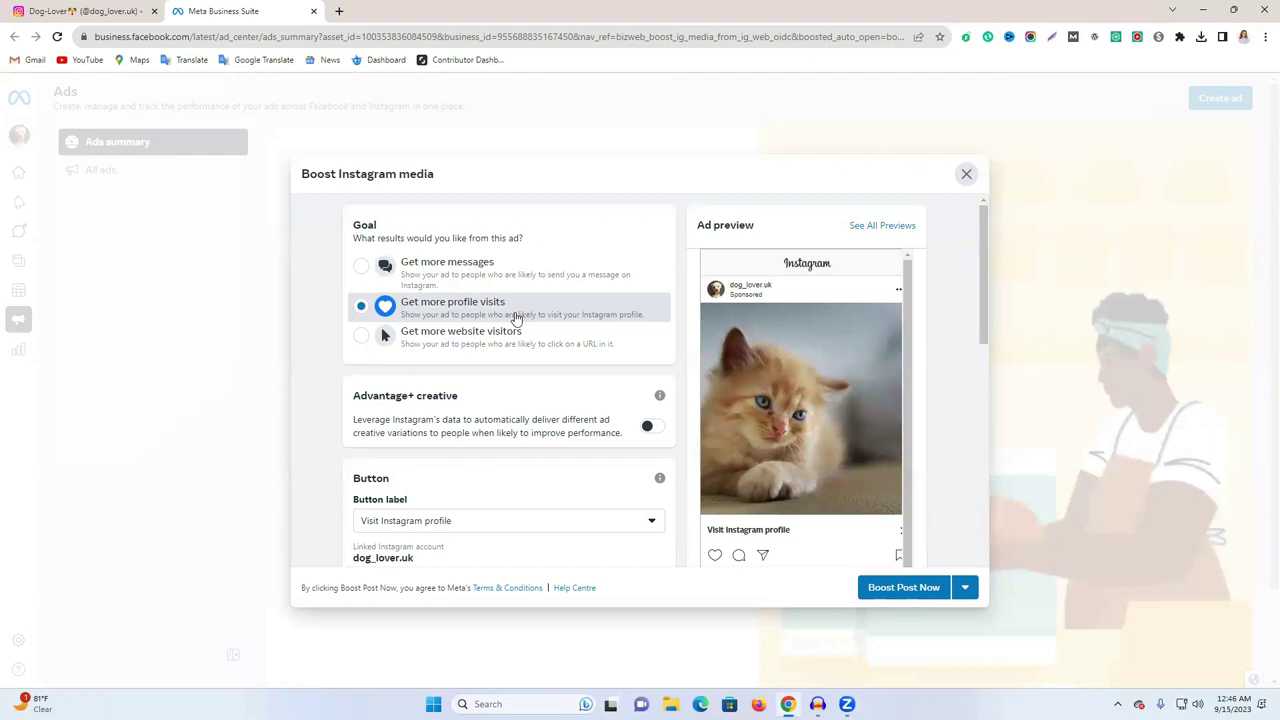
Set the boost goal to Get more website visitors and look up the newlifelearningitinstitute.com address in a new browser tab
click(423, 343)
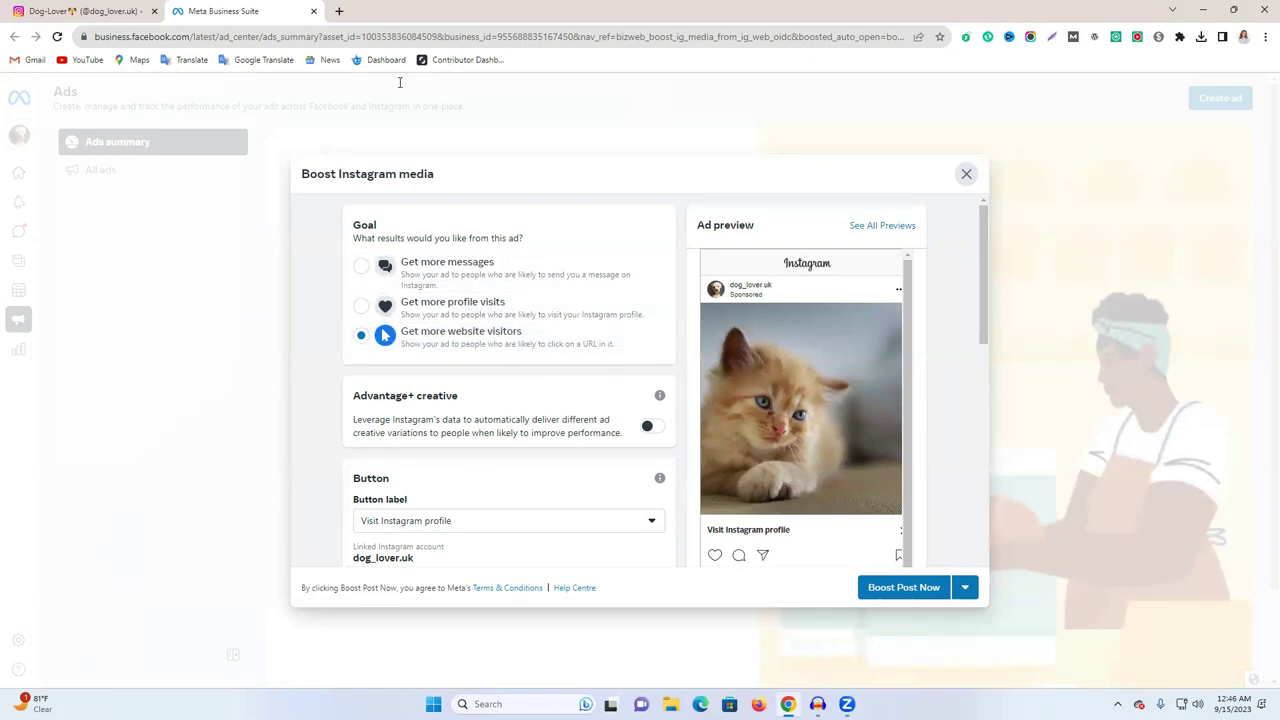
click(340, 9)
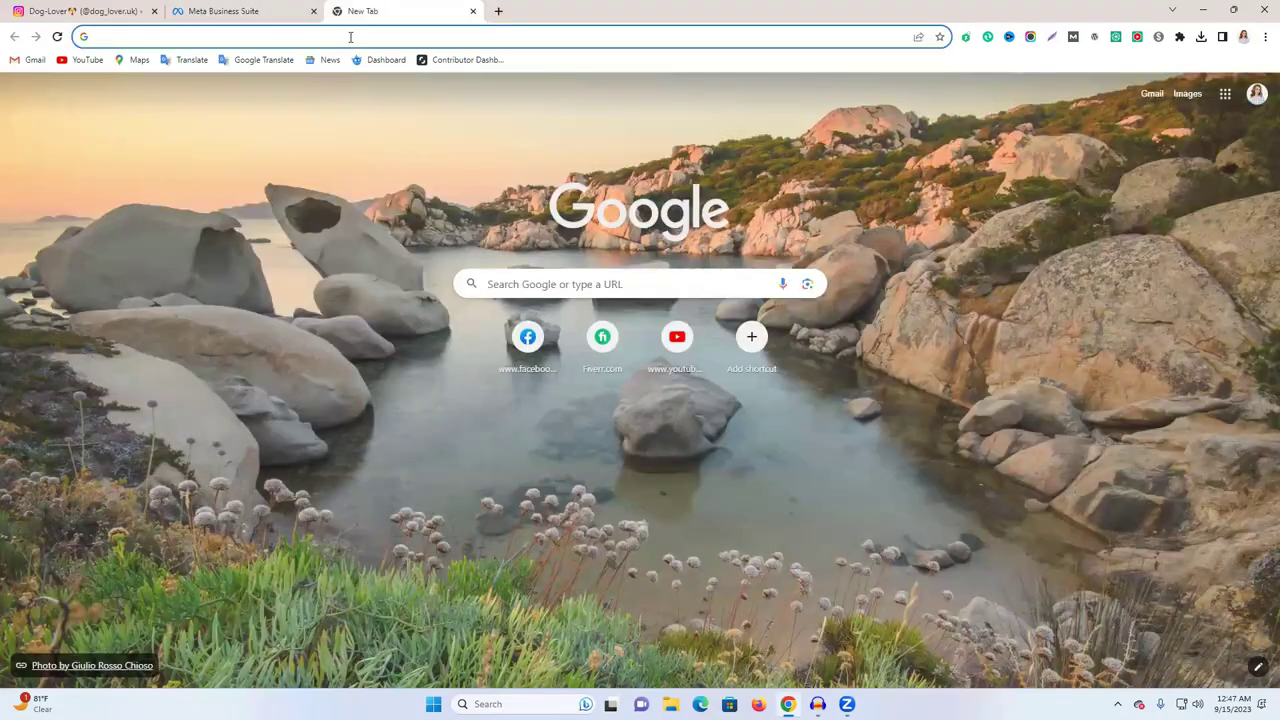
text(n)
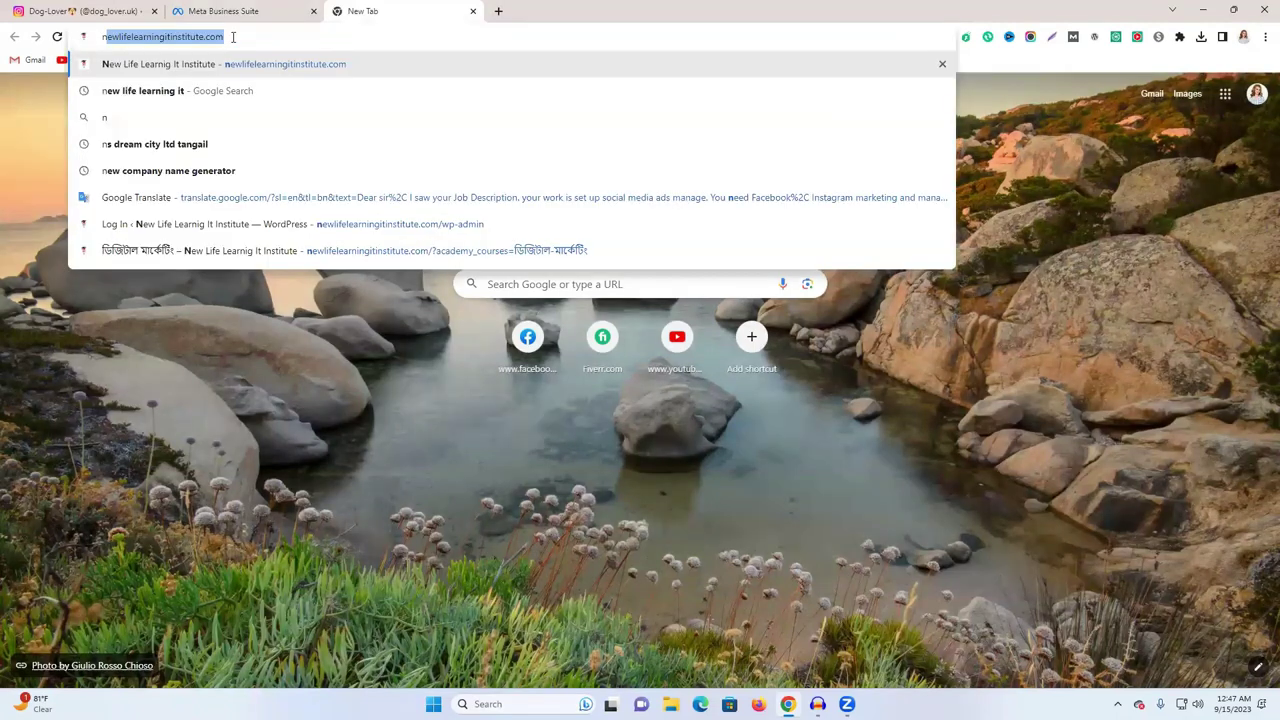
click(256, 8)
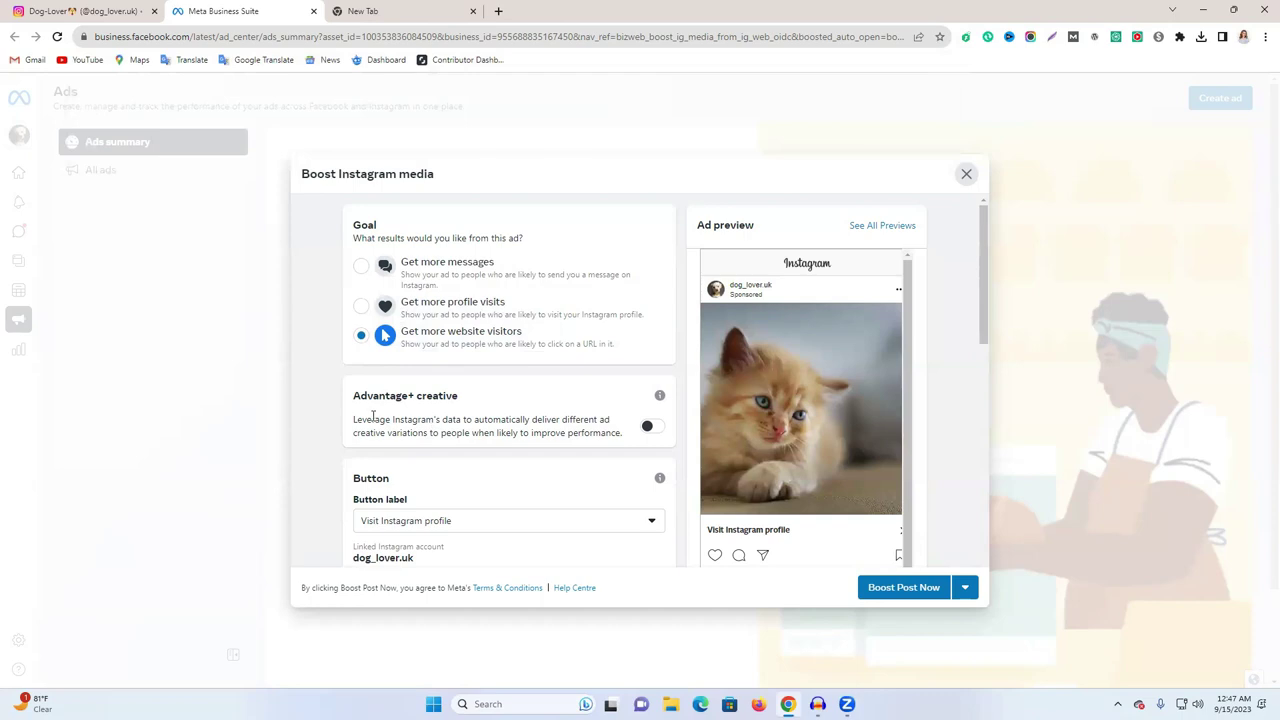
Turn on Advantage+ creative for the ad
scroll(513, 408, down, 2)
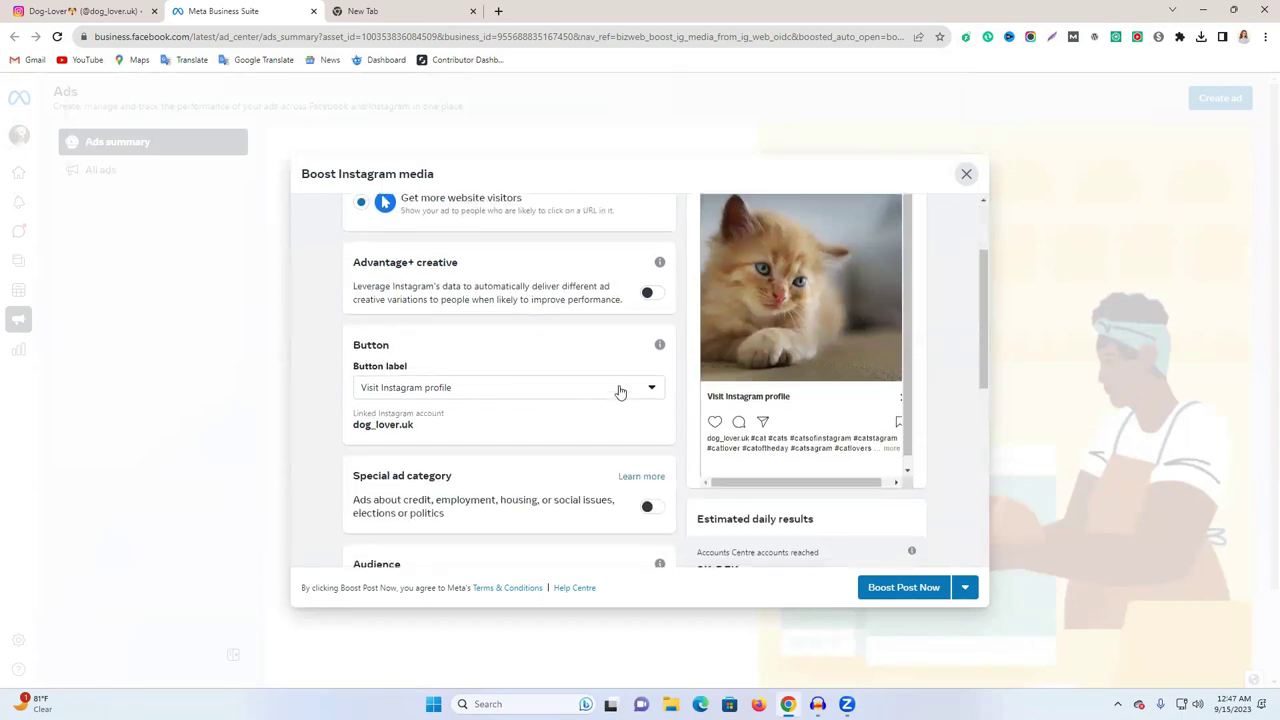
click(652, 294)
scroll(470, 335, down, 1)
click(652, 226)
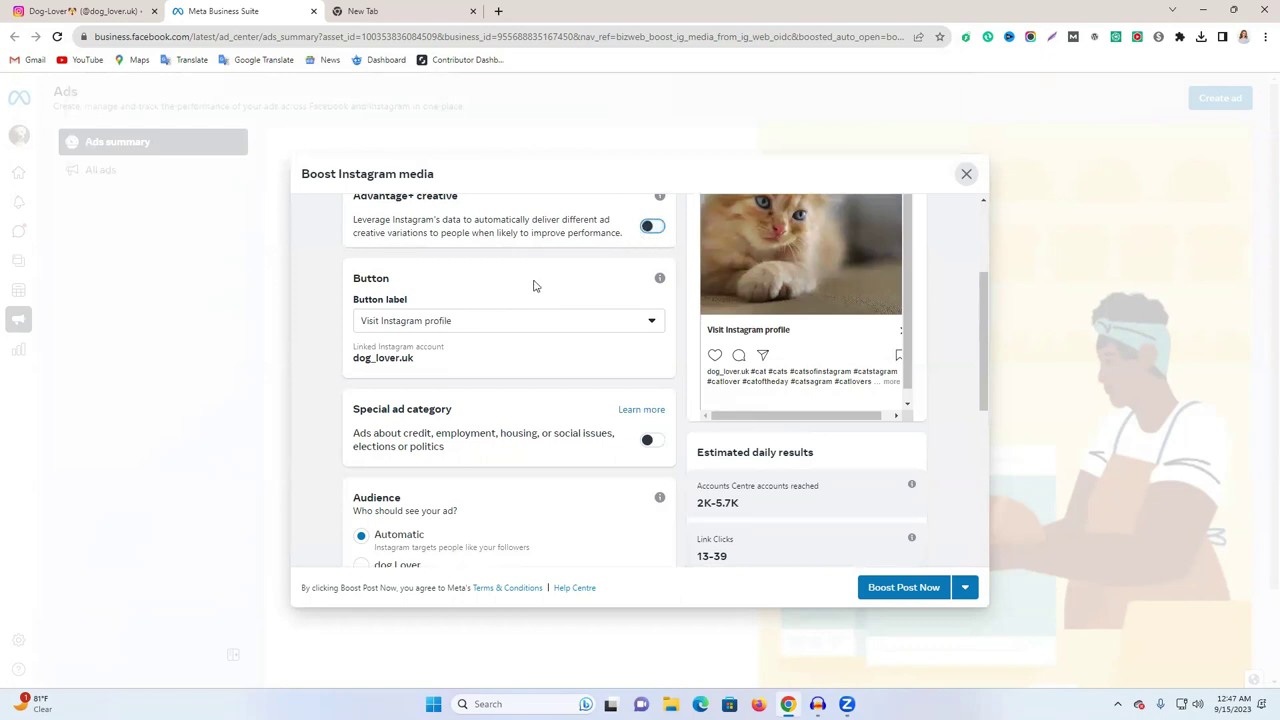
click(652, 226)
click(411, 322)
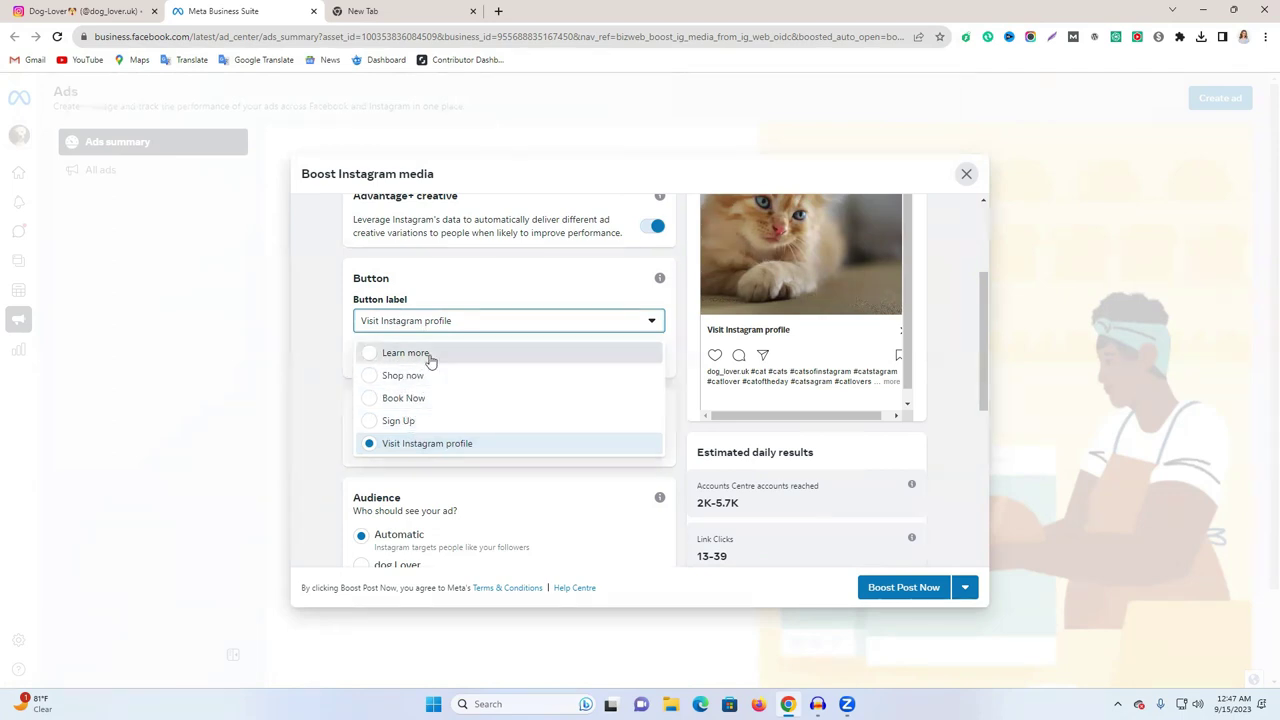
click(405, 353)
click(428, 434)
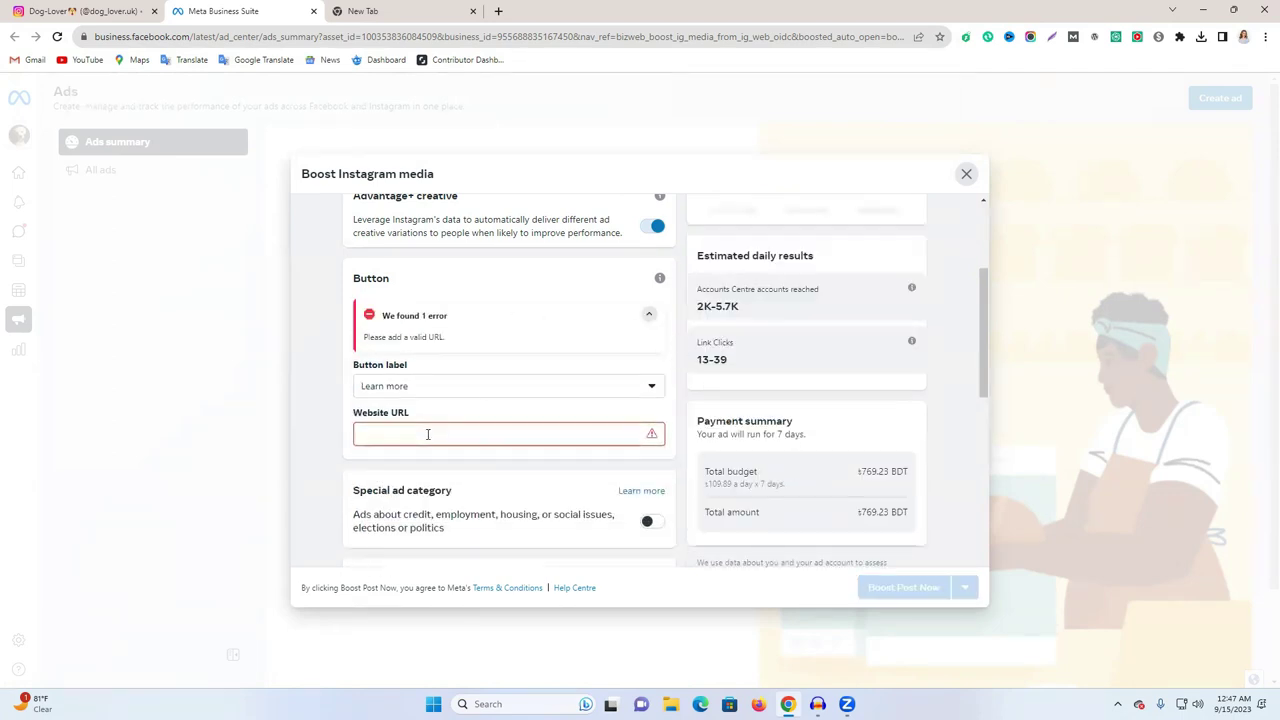
text(https://newlifelearninginstitute.com/)
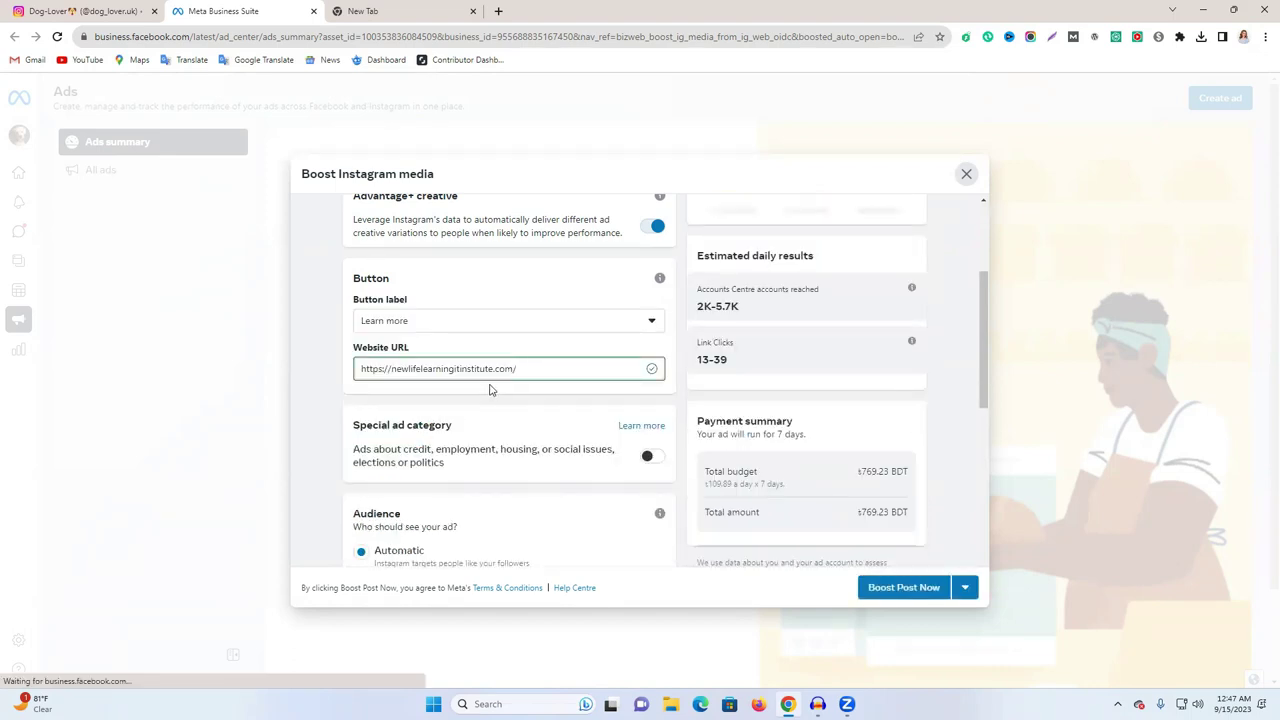
scroll(700, 388, up, 2)
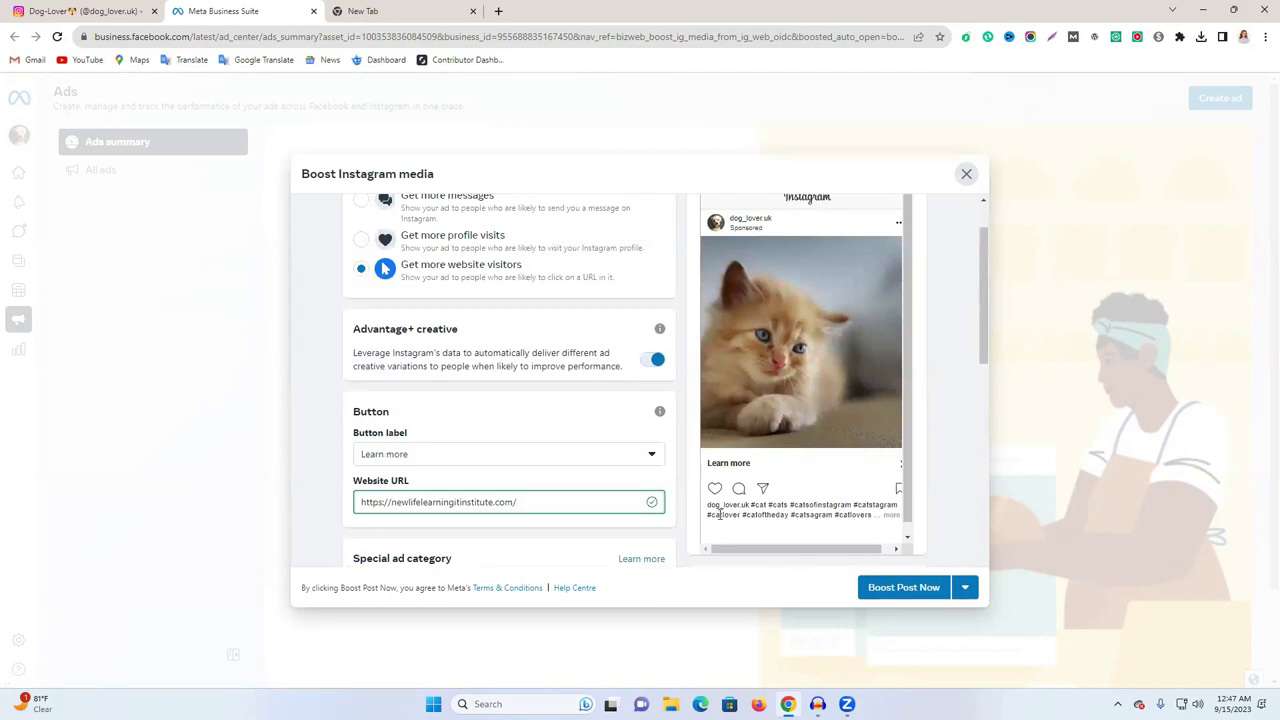
drag(716, 463, 760, 466)
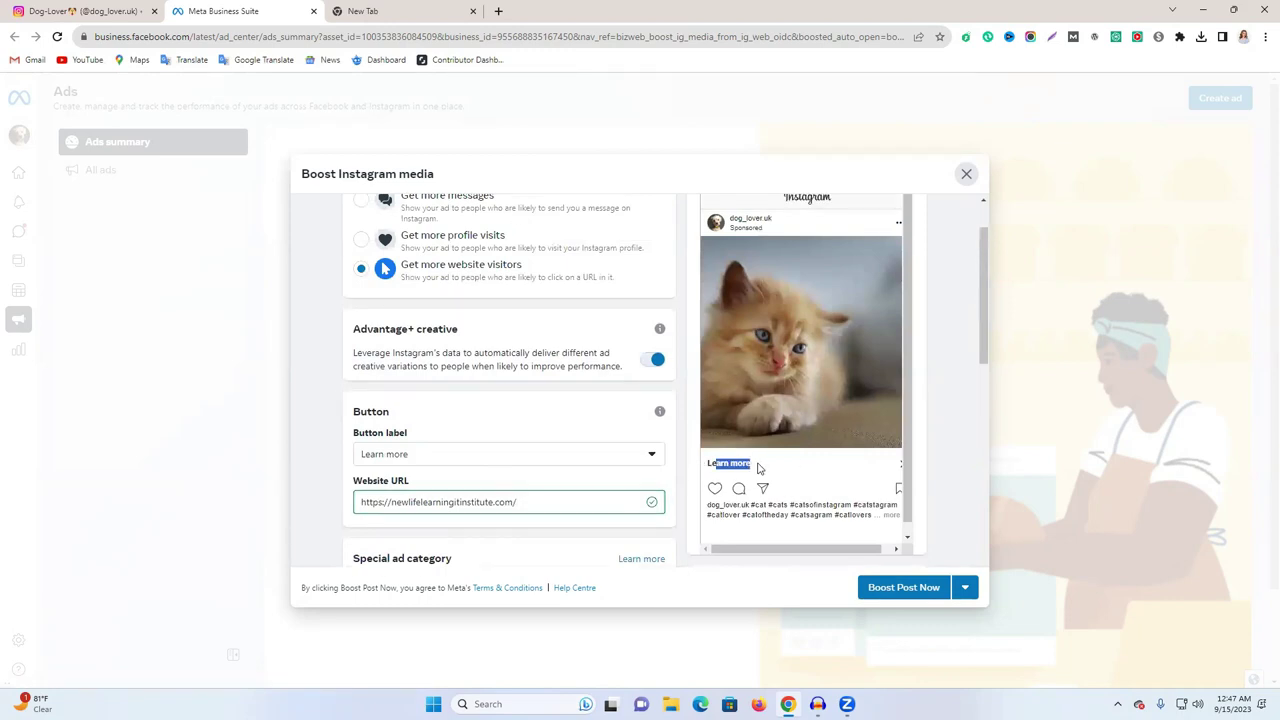
Try the Shop now button label, check it in the ad preview, and return the label to Learn more
click(477, 460)
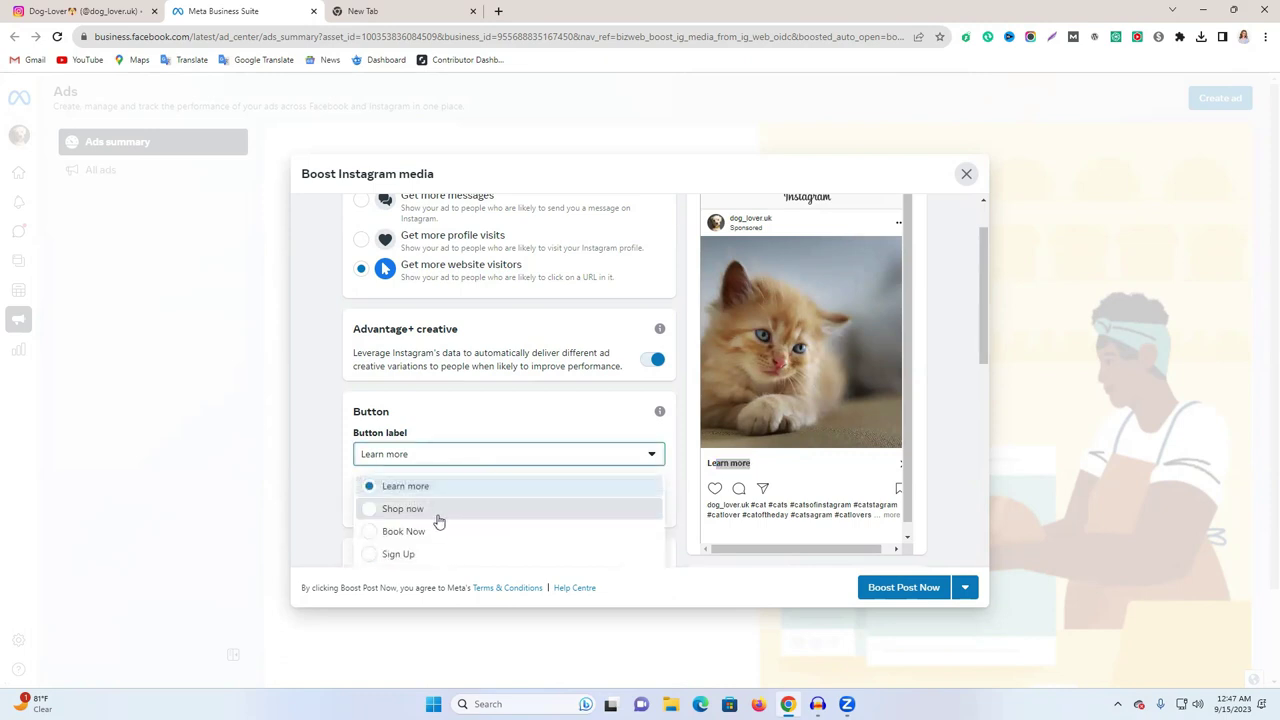
click(437, 515)
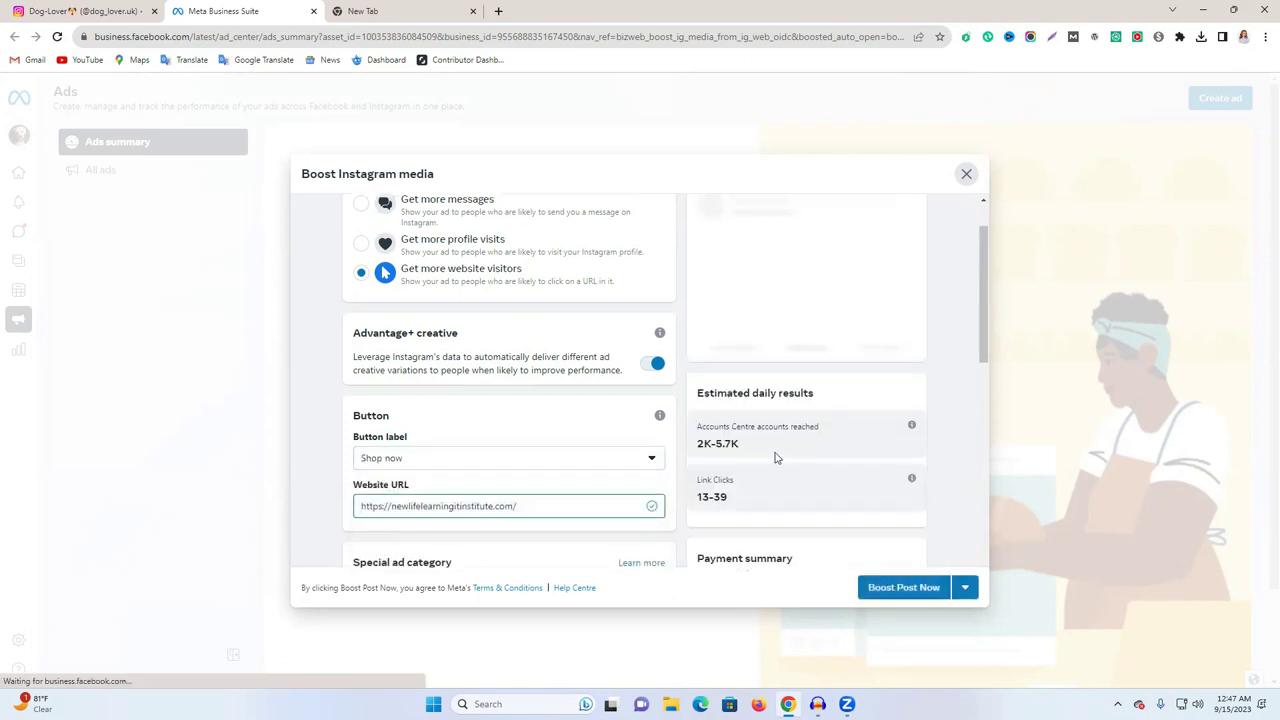
scroll(774, 447, up, 1)
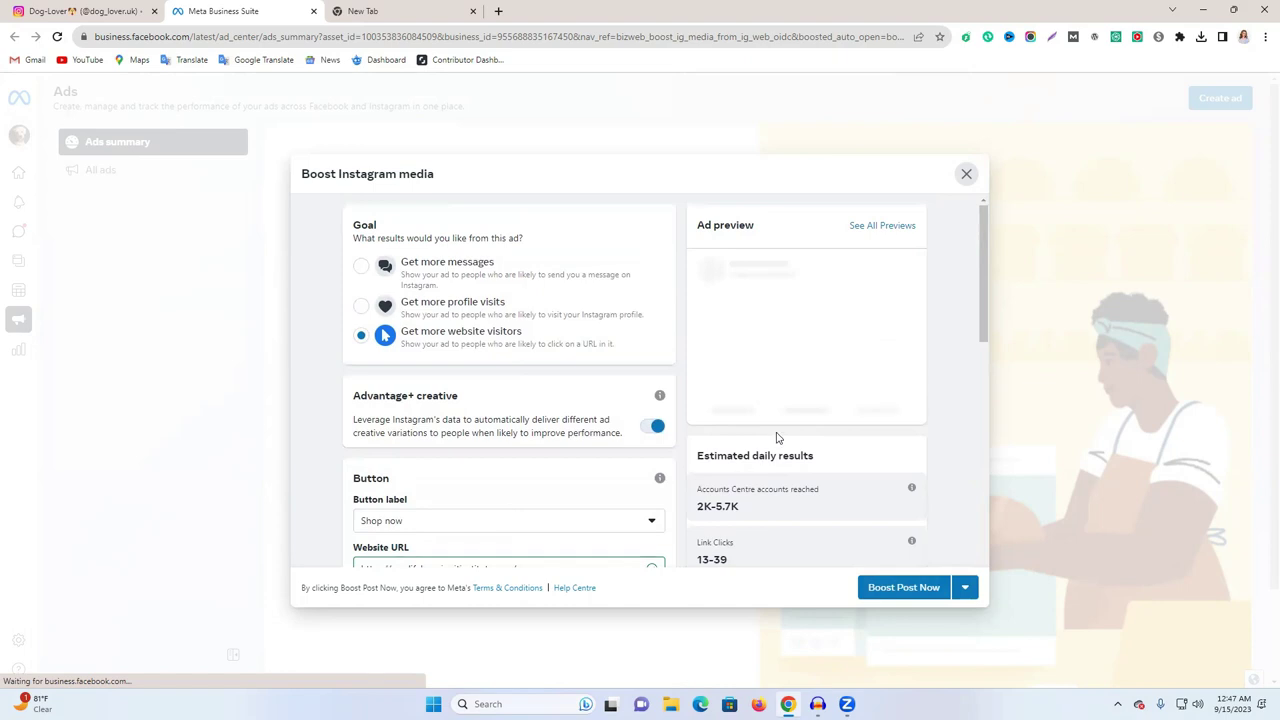
triple_click(721, 534)
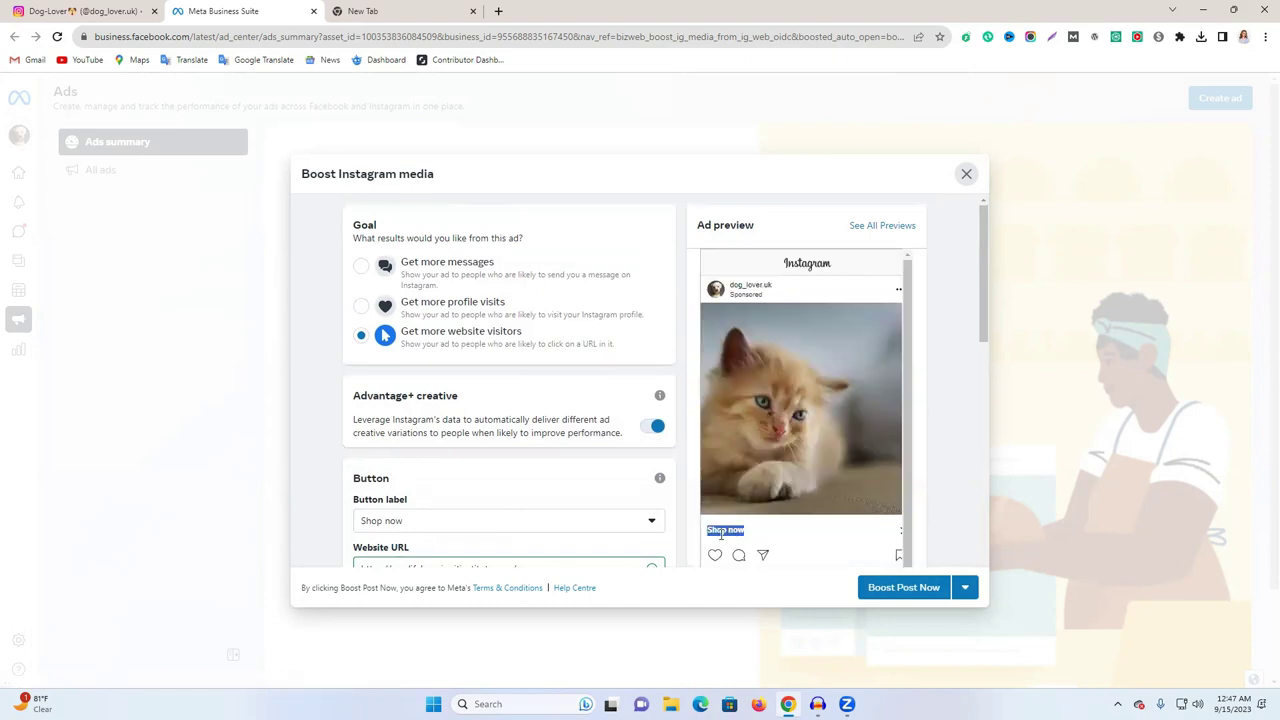
scroll(449, 514, down, 1)
click(420, 392)
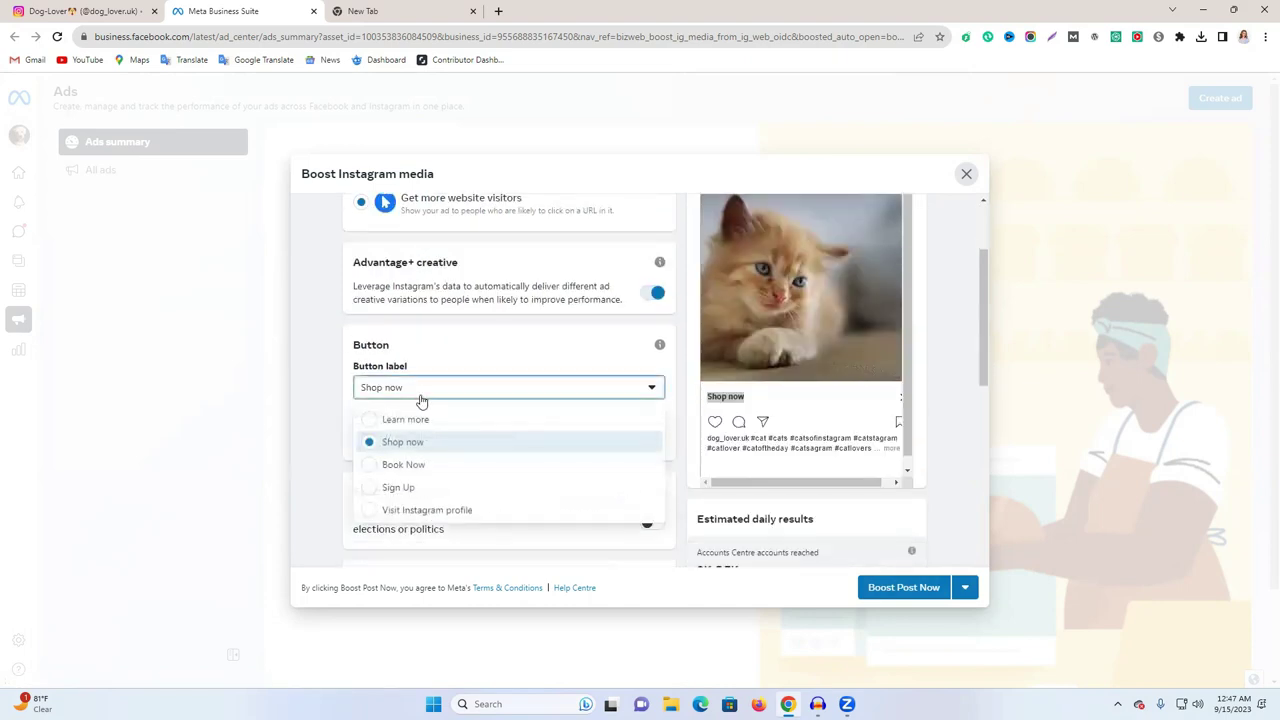
click(400, 421)
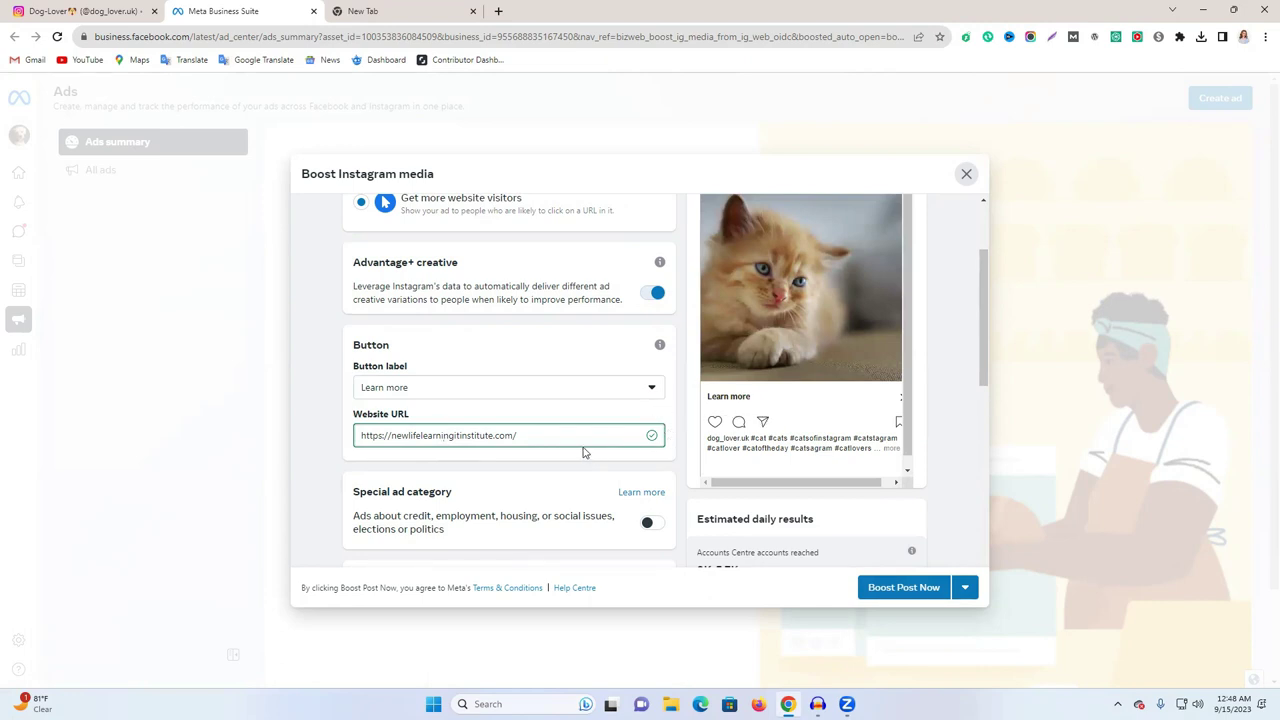
Review the website URL and read the special ad category description covering credit, employment and housing ads
key(ctrl+a)
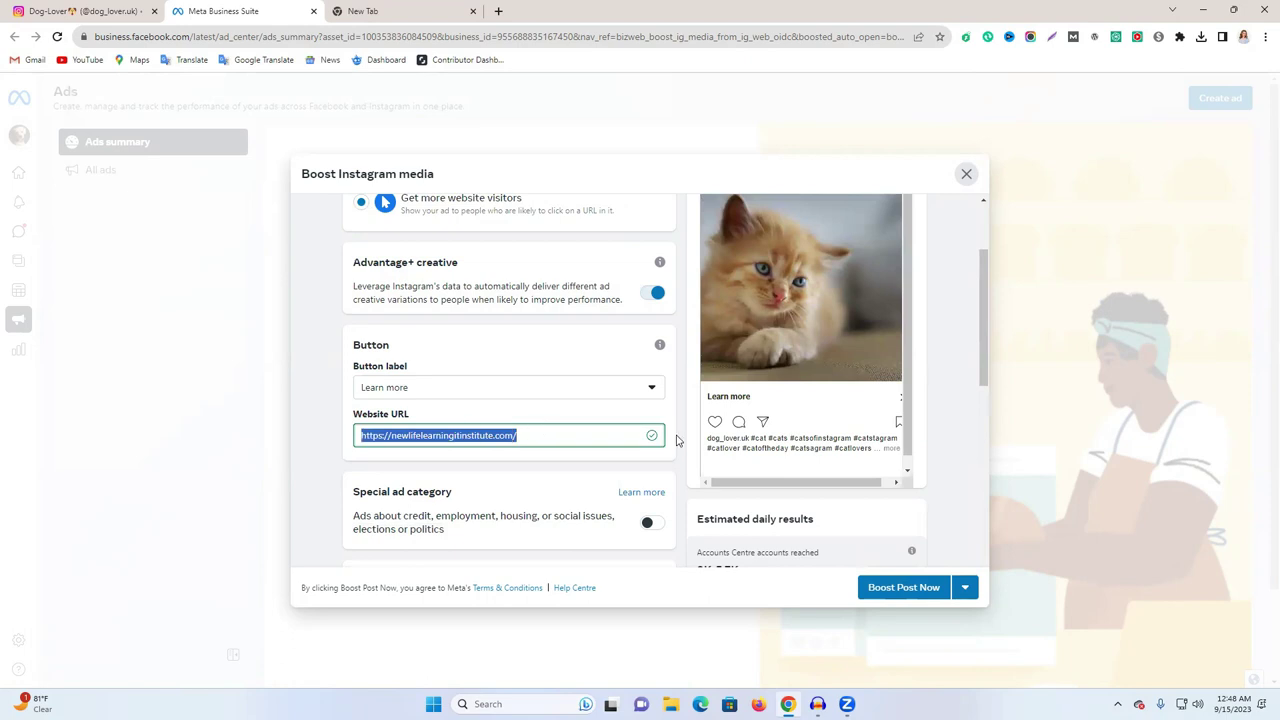
scroll(631, 429, down, 1)
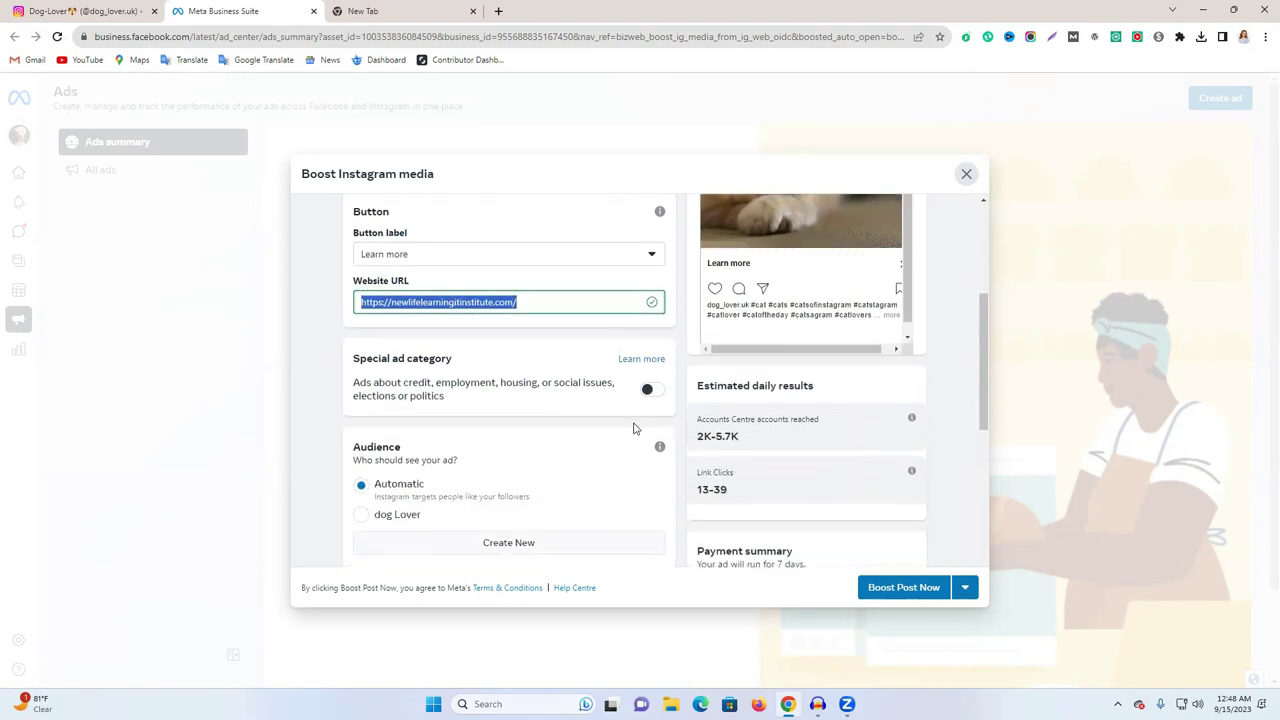
triple_click(397, 386)
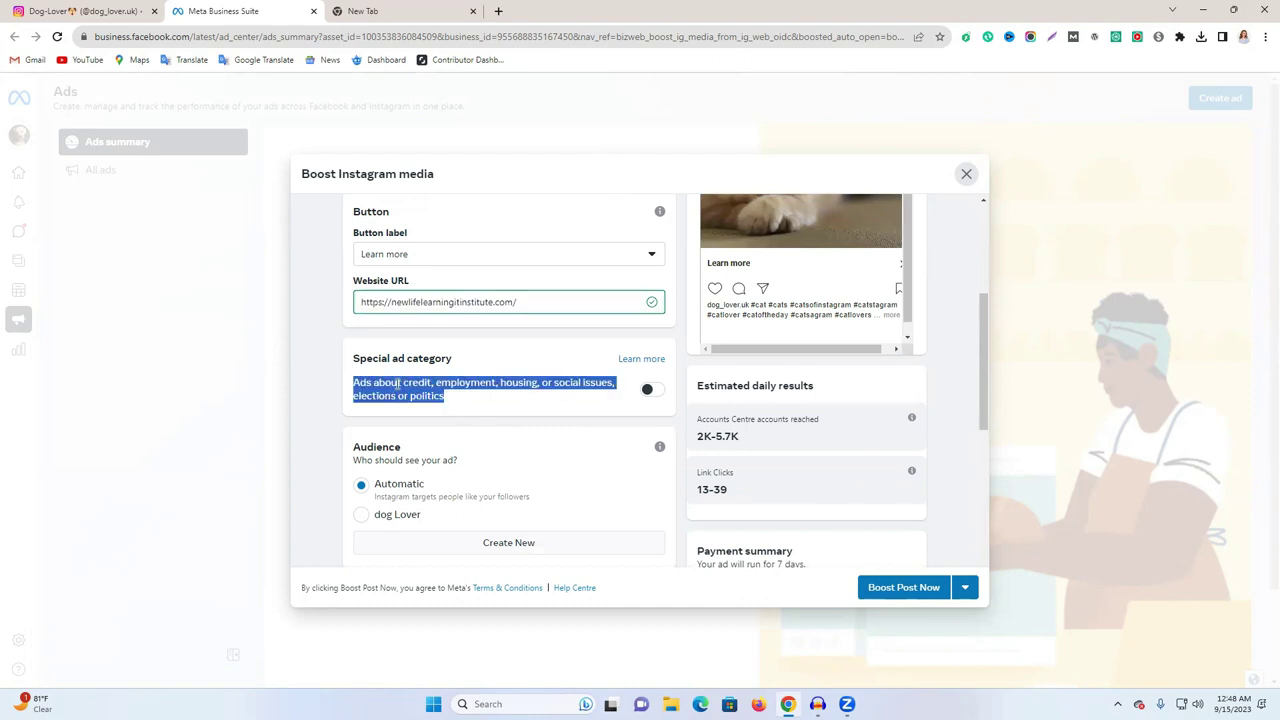
double_click(418, 383)
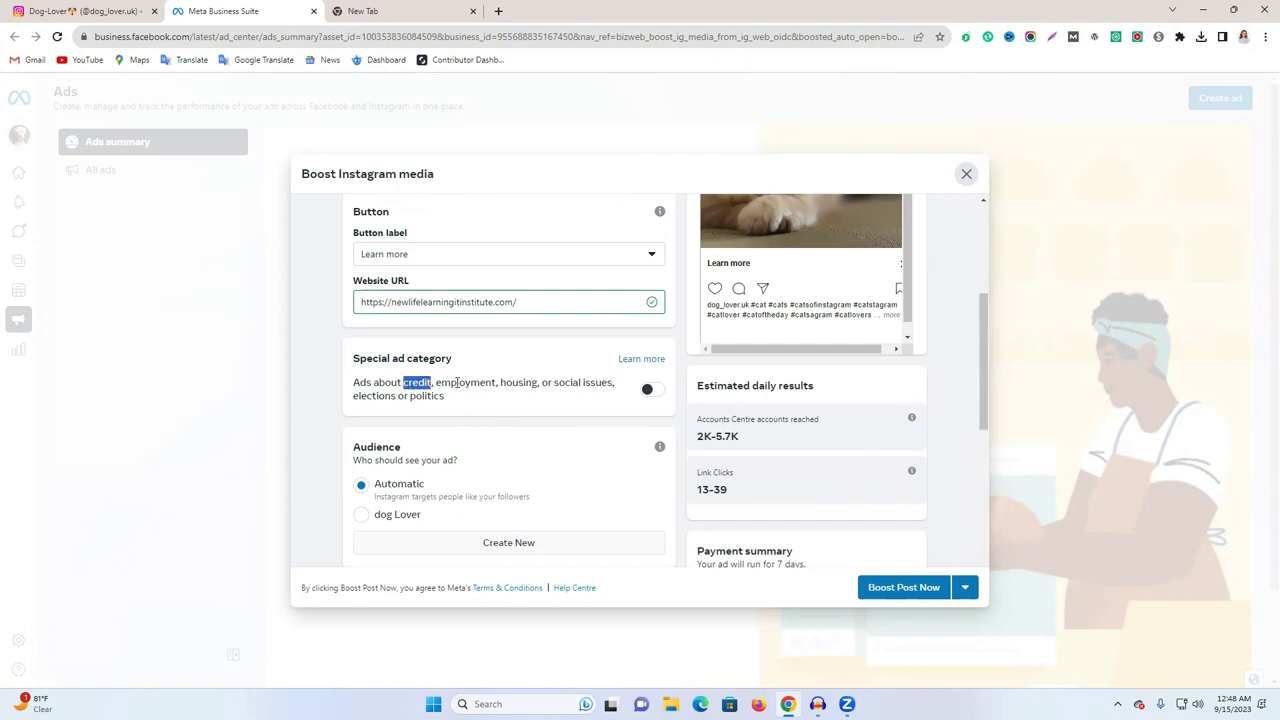
triple_click(457, 383)
click(509, 383)
double_click(523, 383)
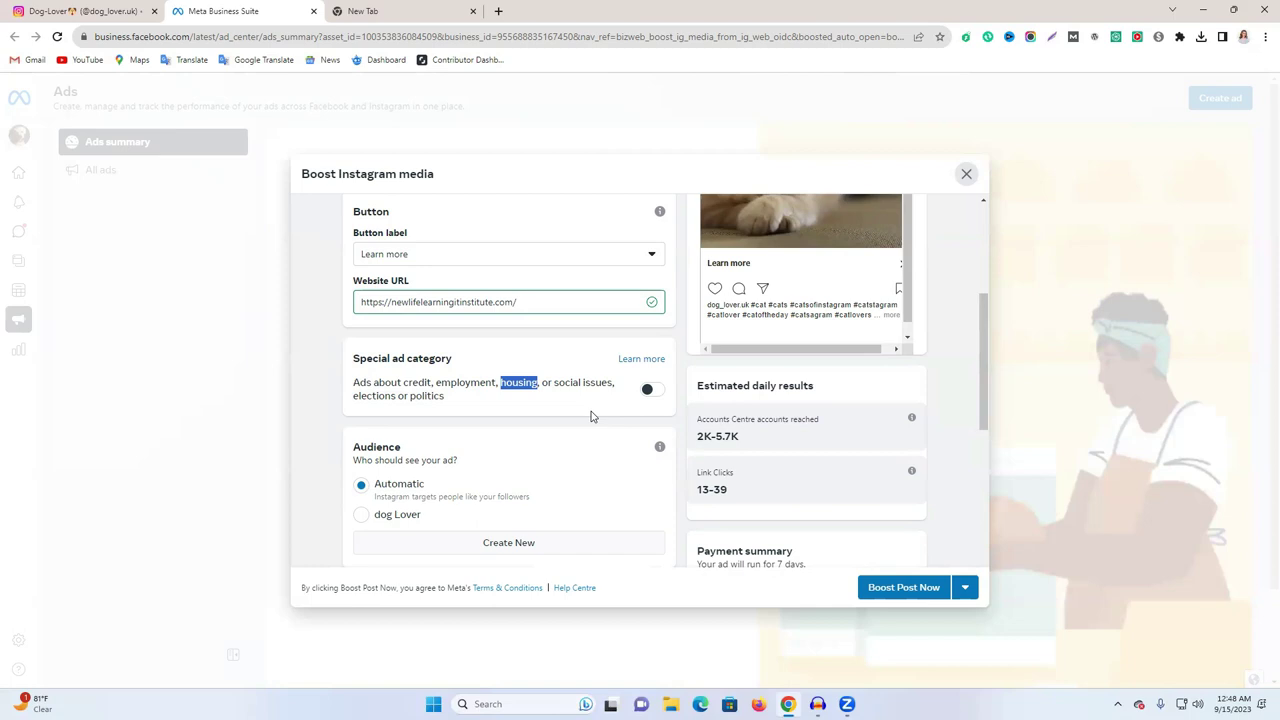
Turn on the special ad category, view the available ad categories, and turn it off again without choosing one
click(655, 392)
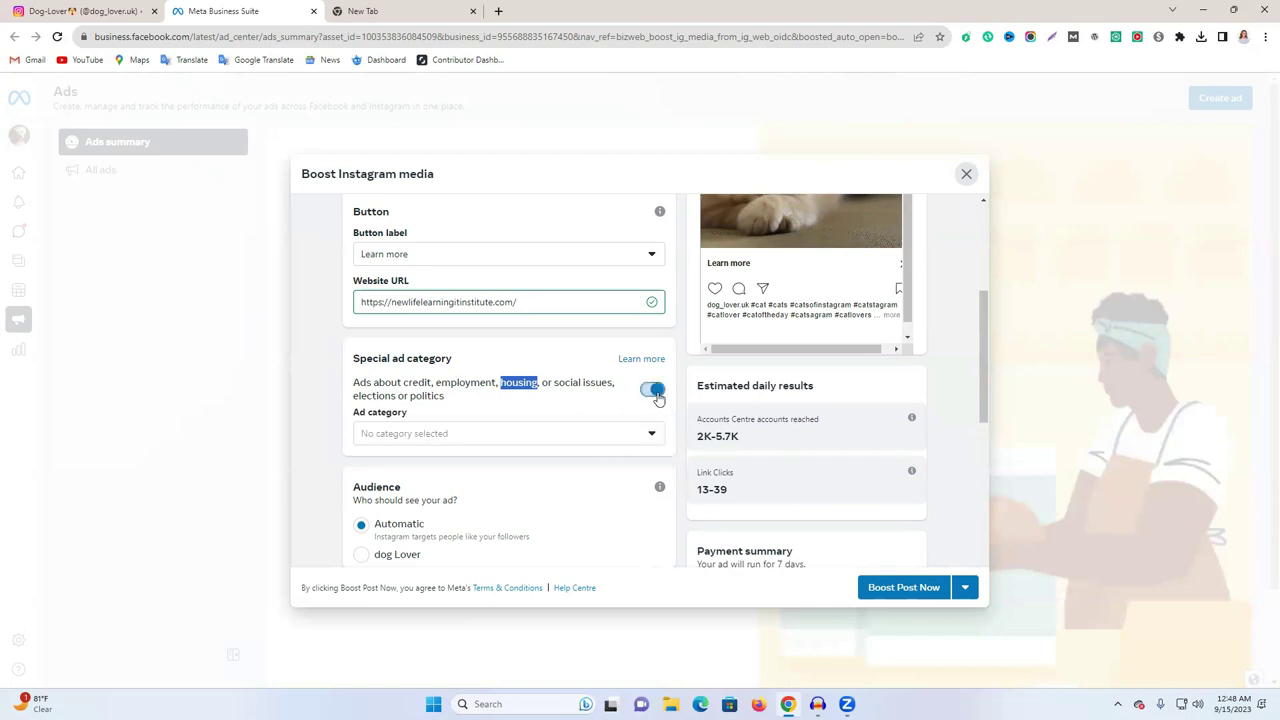
click(469, 438)
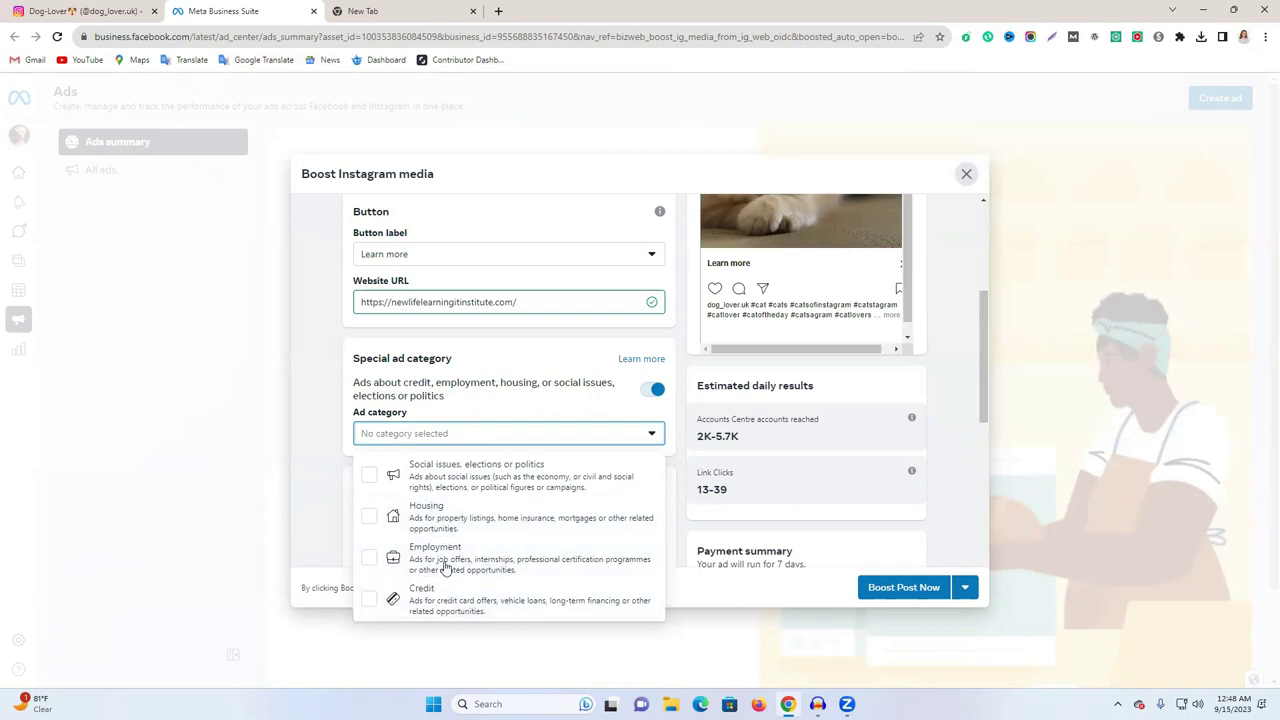
click(557, 420)
click(652, 389)
Review the ad preview, the button and special category settings, and the Audience section
scroll(753, 316, up, 2)
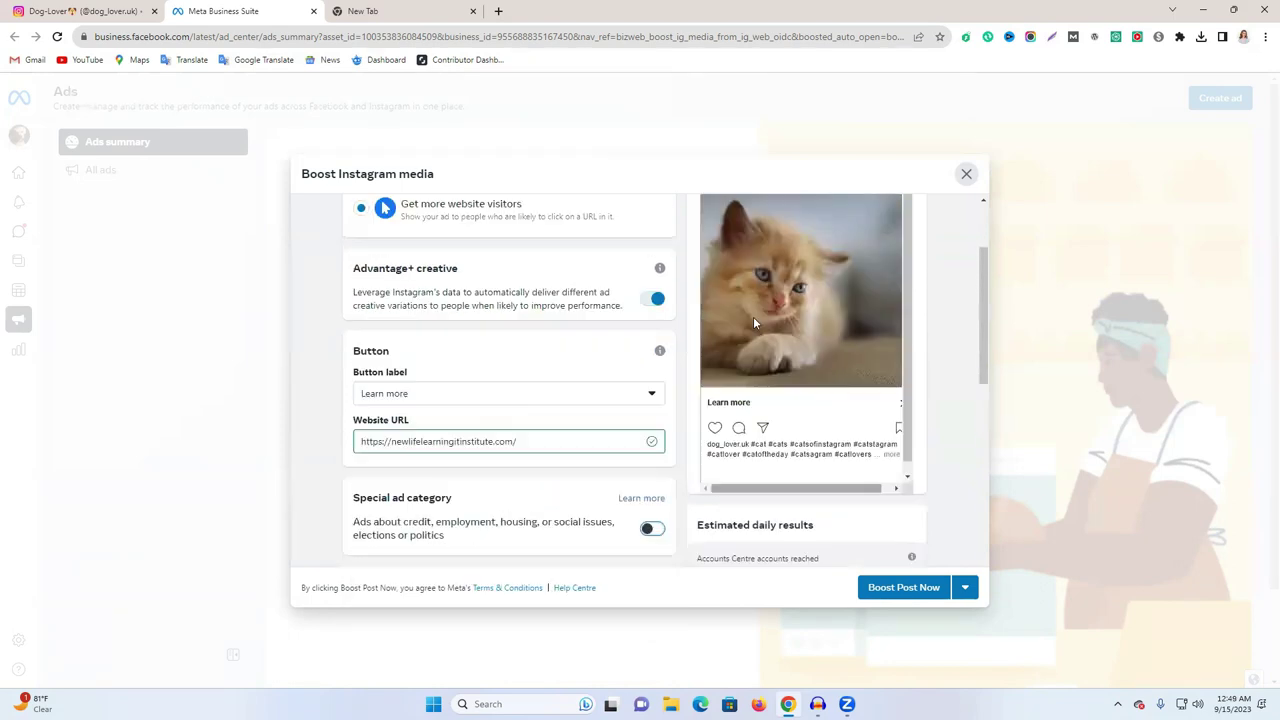
scroll(728, 358, down, 2)
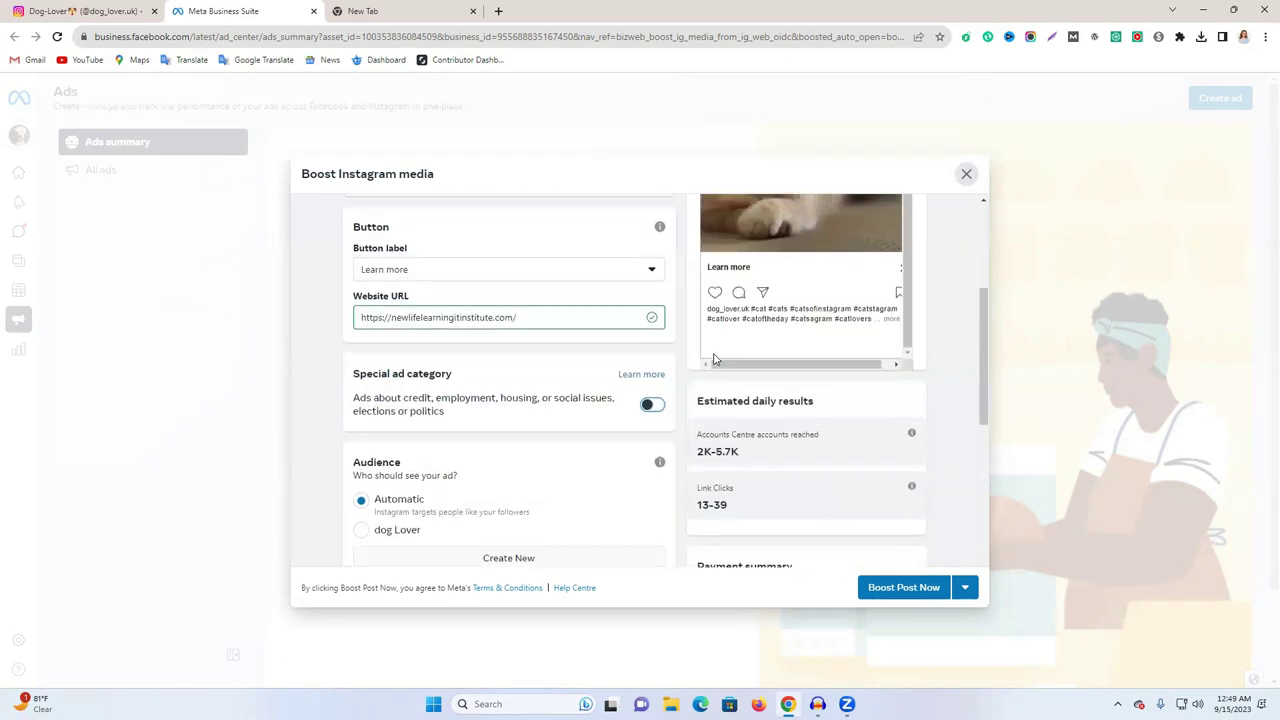
scroll(714, 358, up, 2)
scroll(615, 437, down, 2)
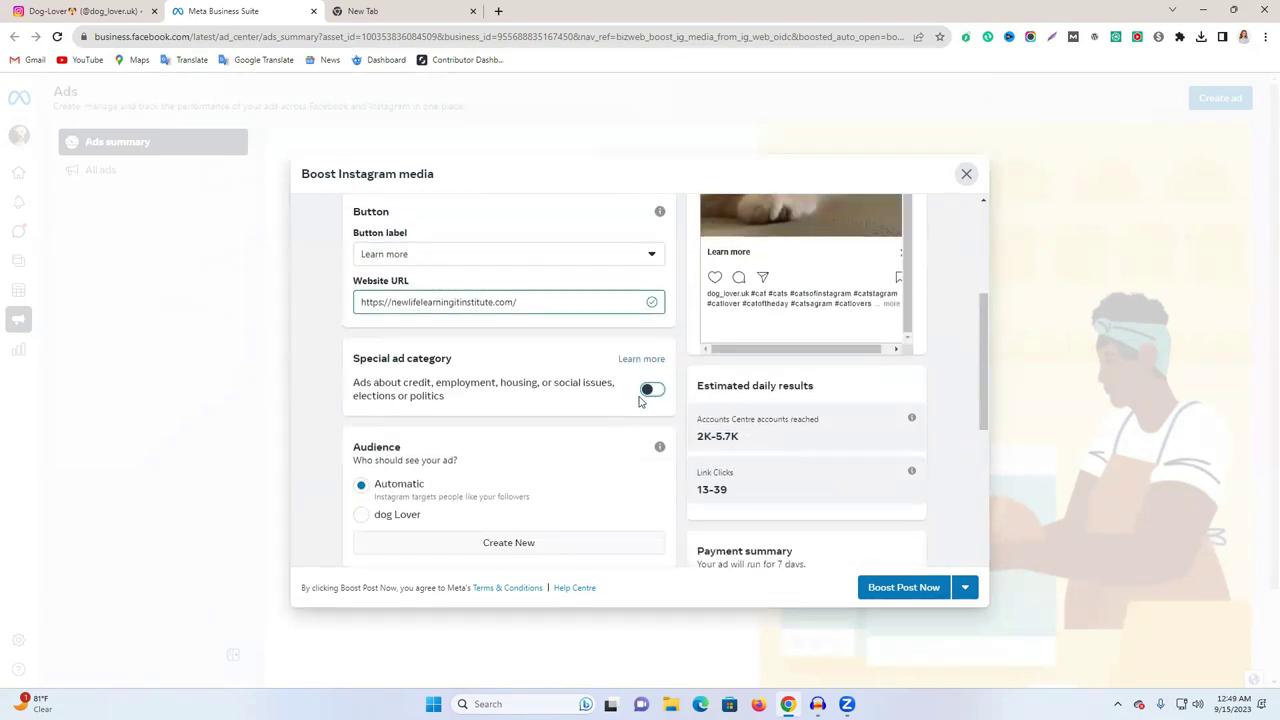
scroll(460, 412, down, 1)
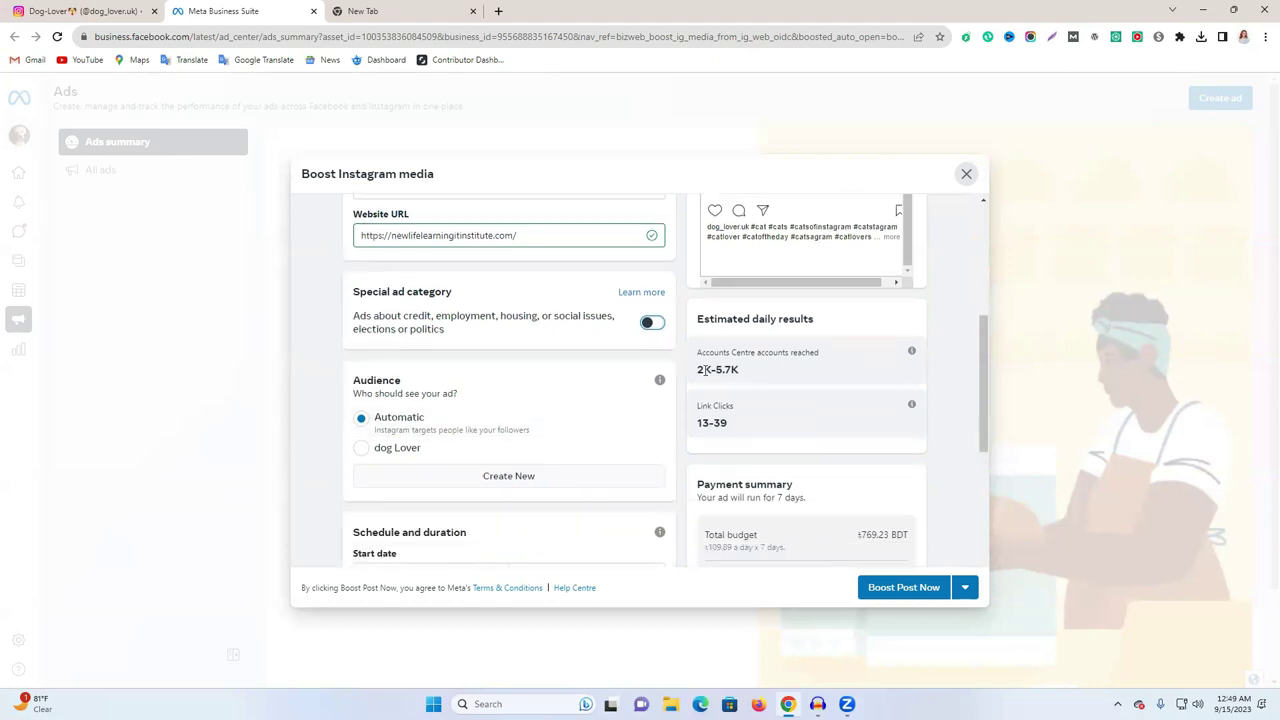
double_click(375, 381)
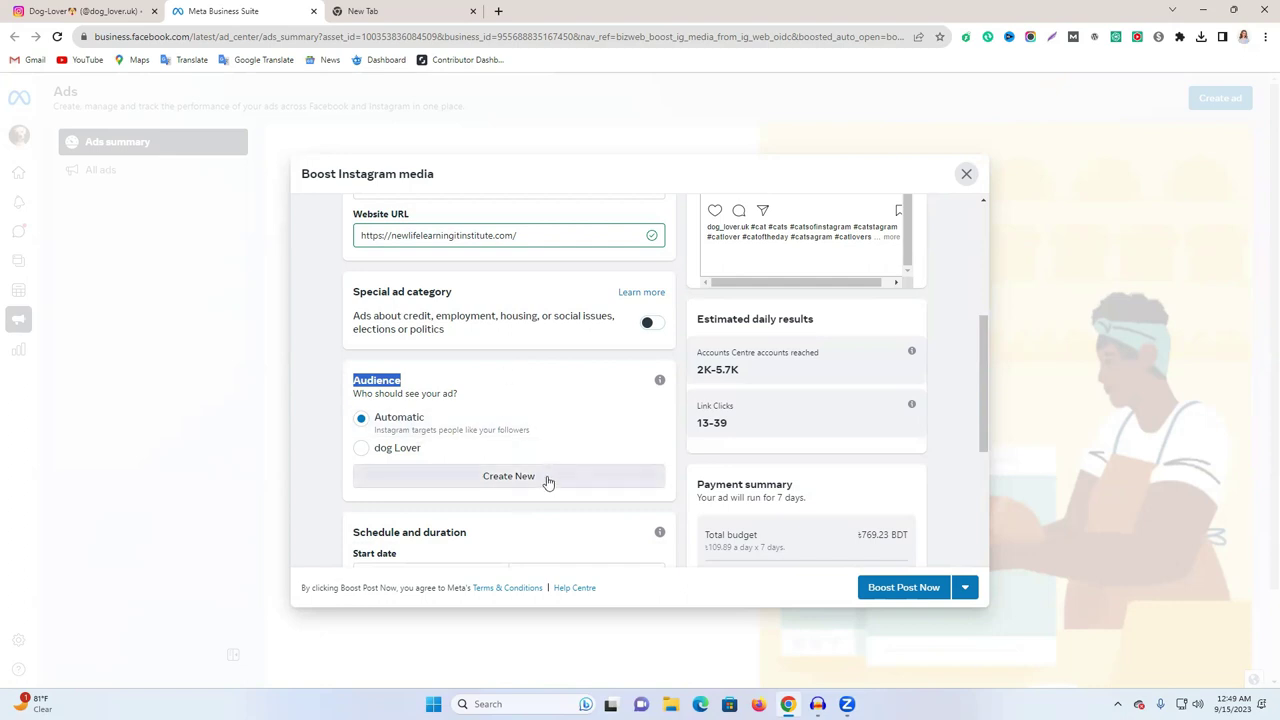
click(494, 478)
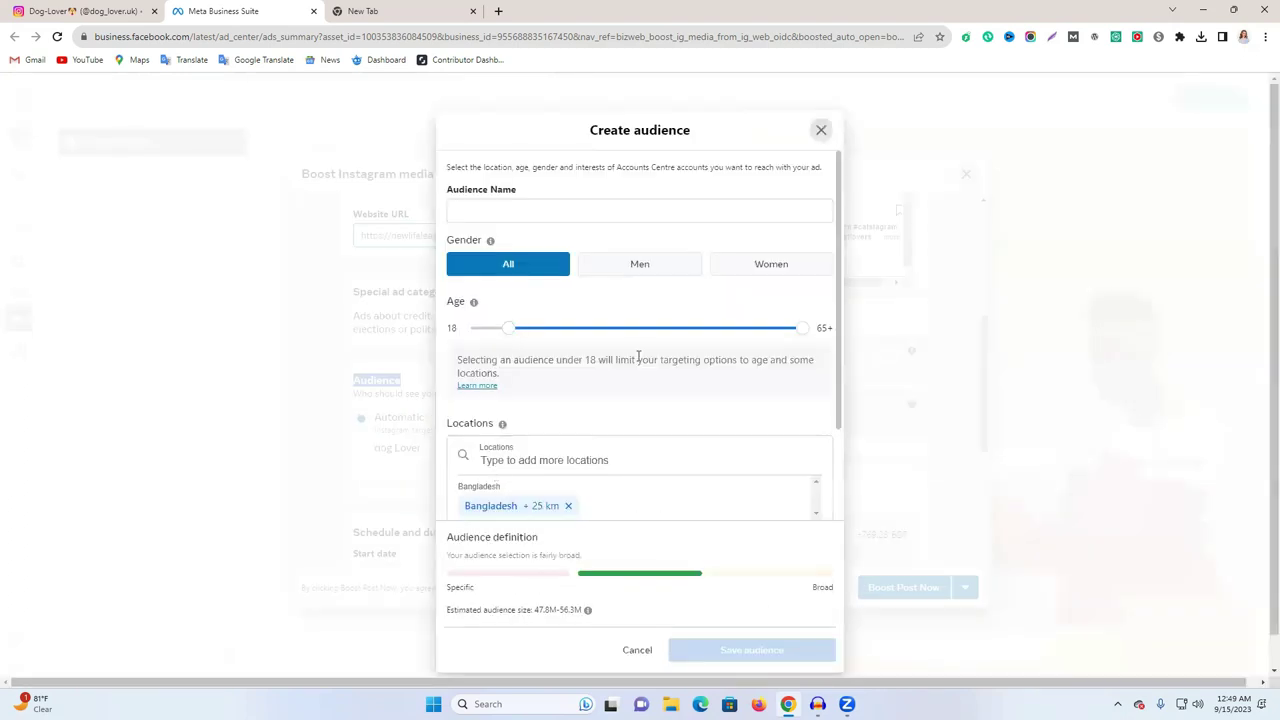
click(821, 132)
click(760, 405)
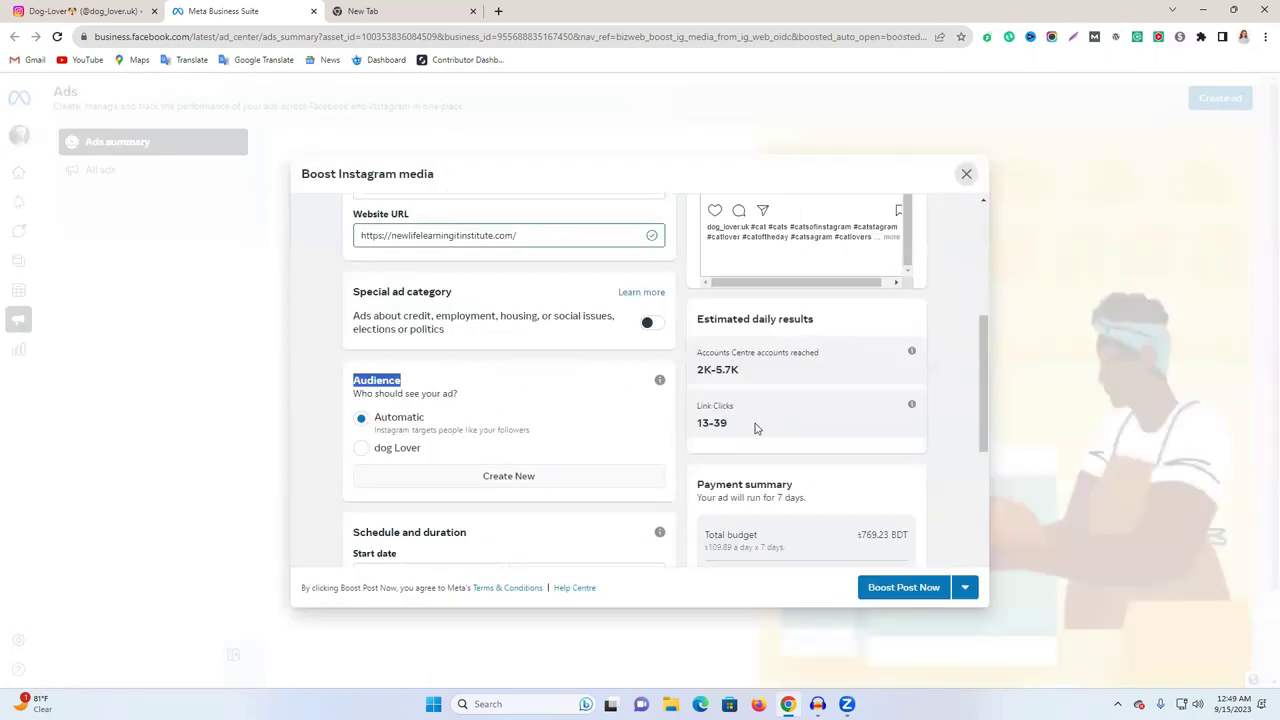
Start creating a new audience for the ad and name it "Cat audience"
click(509, 477)
click(533, 213)
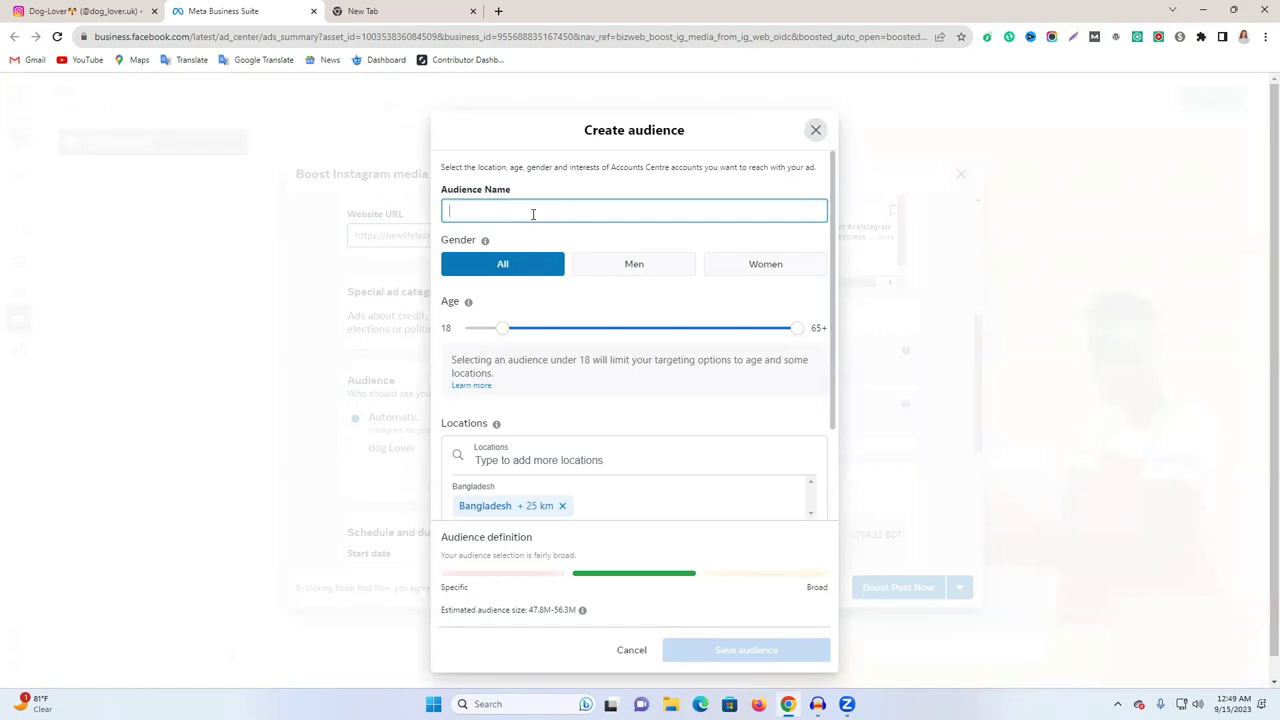
text(C)
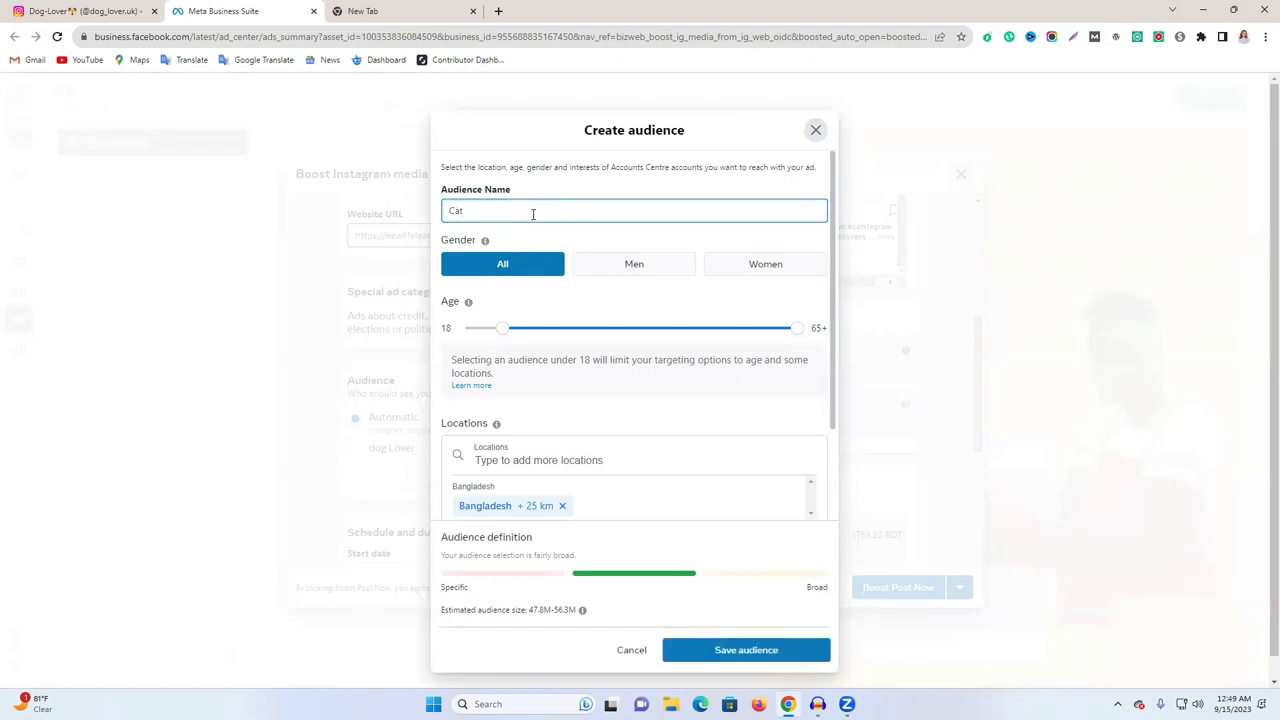
text(at)
key(ctrl+shift+Left)
text(ad)
click(554, 231)
click(513, 212)
text(e)
click(597, 231)
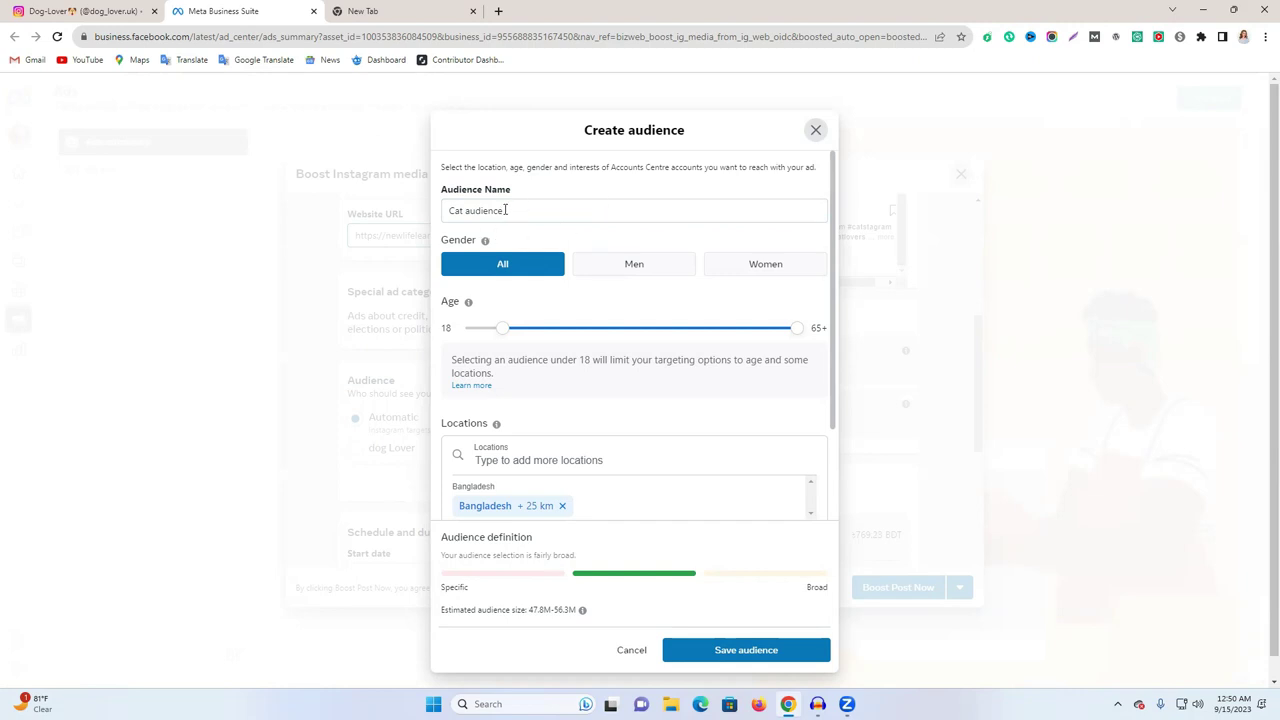
triple_click(505, 210)
click(573, 210)
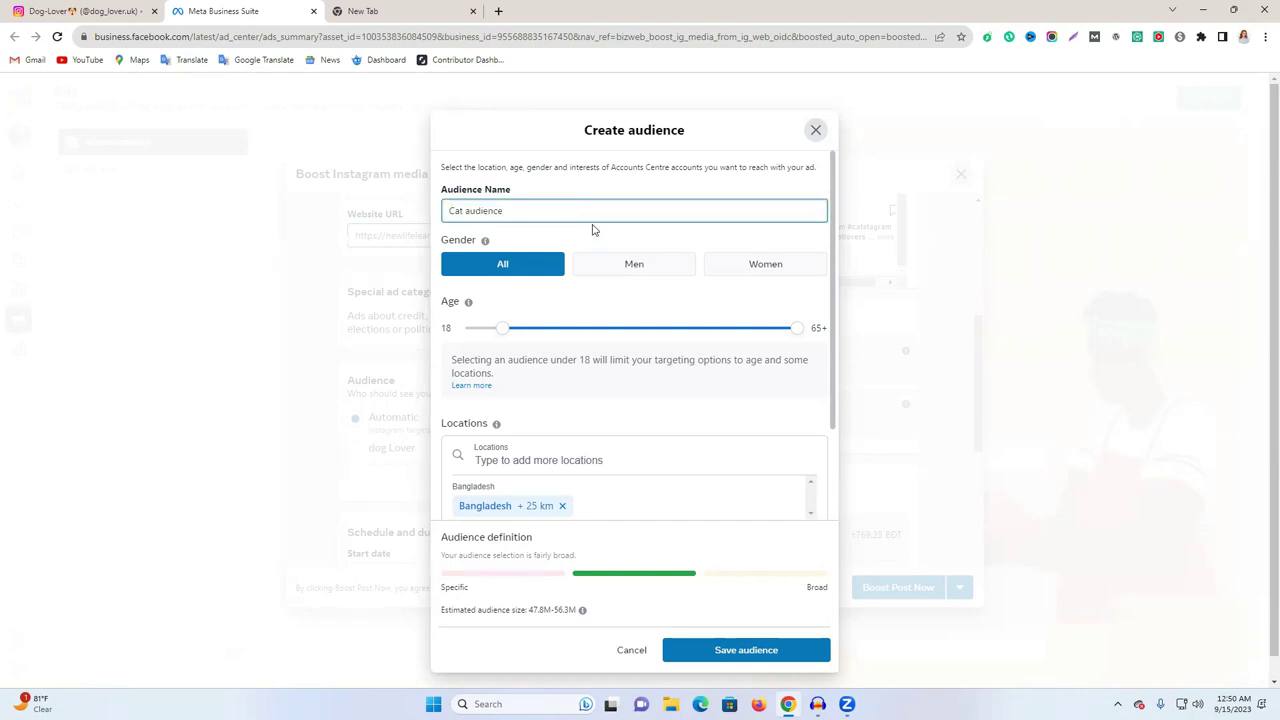
Review the audience name and gender settings, and set the audience's maximum age to 55
triple_click(553, 205)
double_click(459, 241)
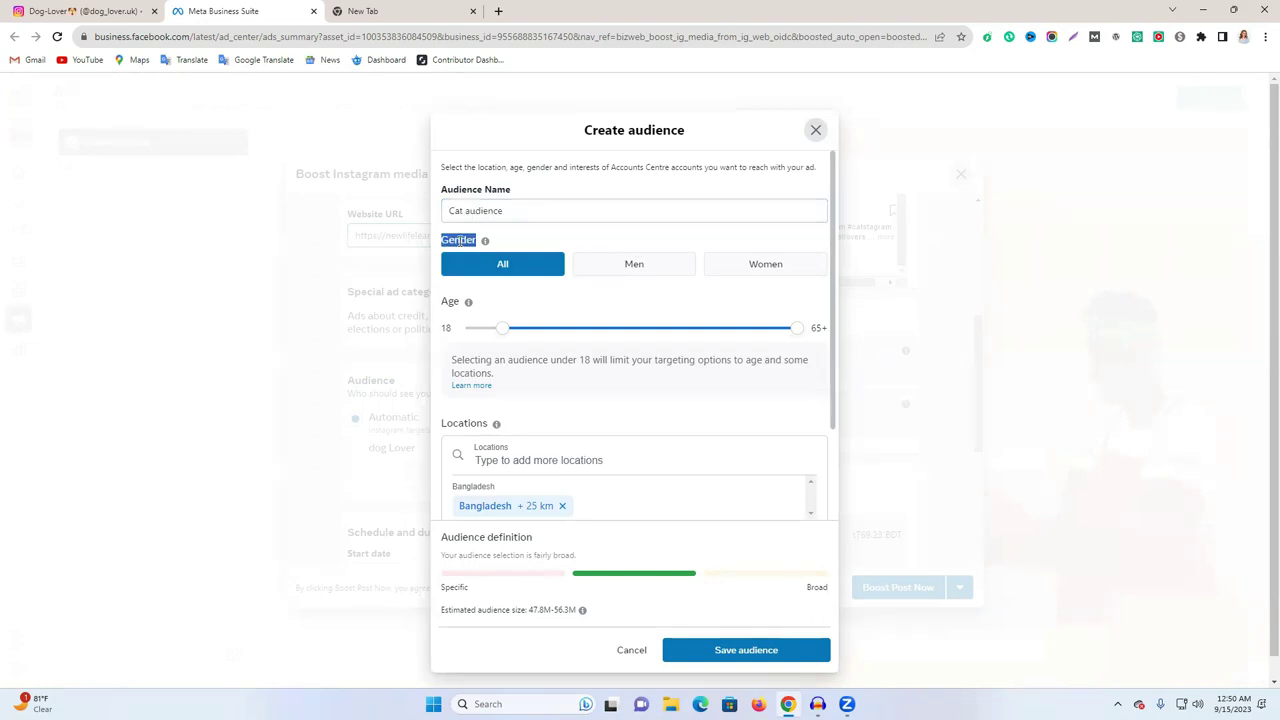
click(530, 239)
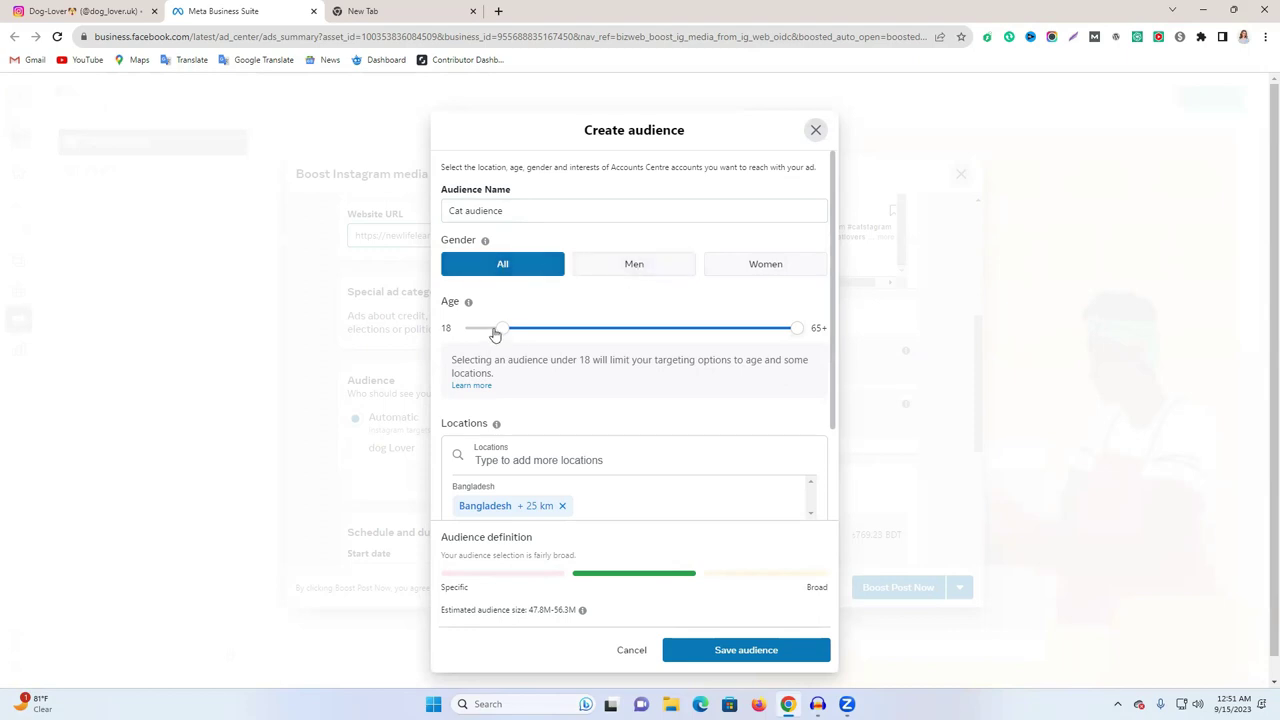
double_click(450, 302)
click(517, 305)
drag(795, 331, 736, 332)
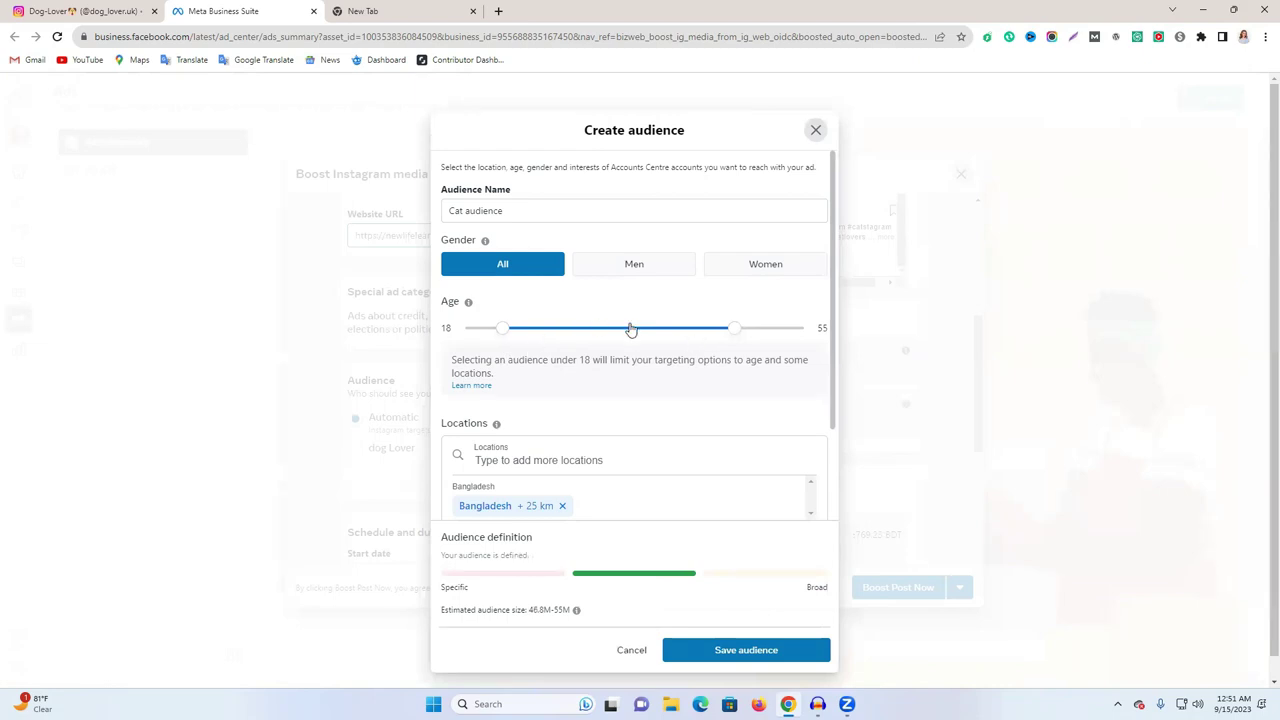
Add the country India to the audience's locations alongside Bangladesh
scroll(638, 379, down, 1)
click(543, 337)
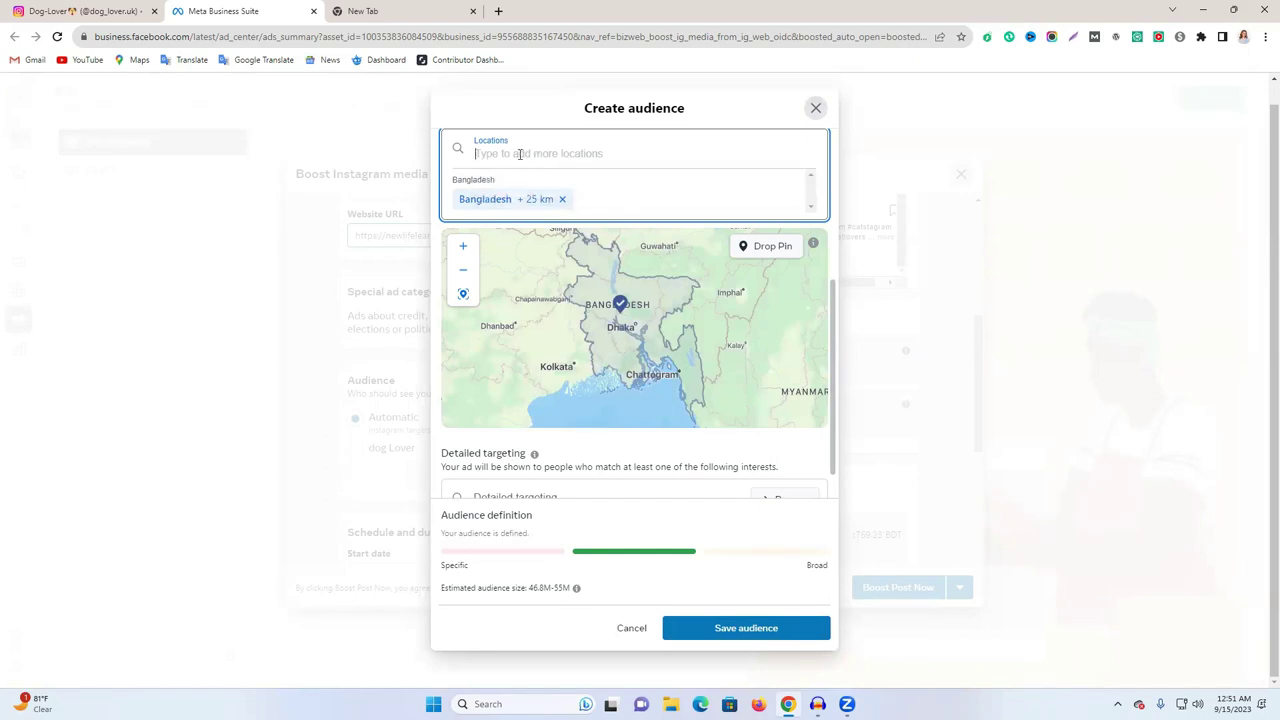
text(in)
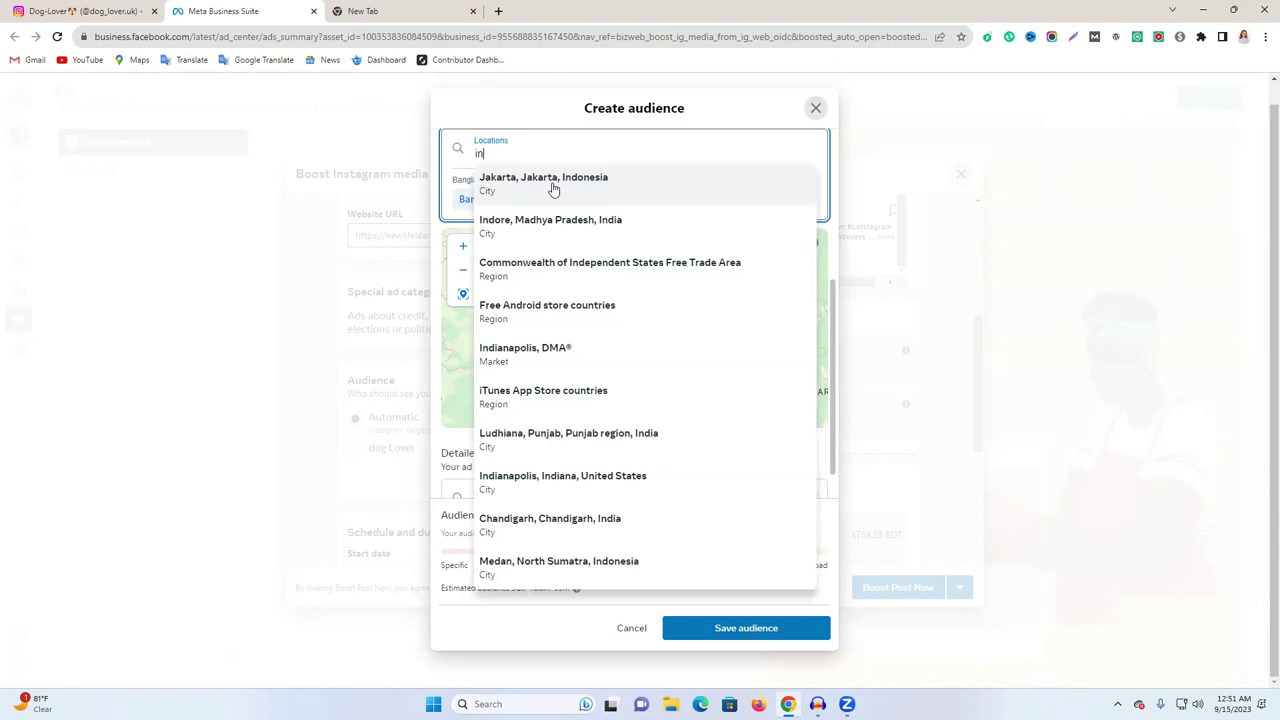
text(di)
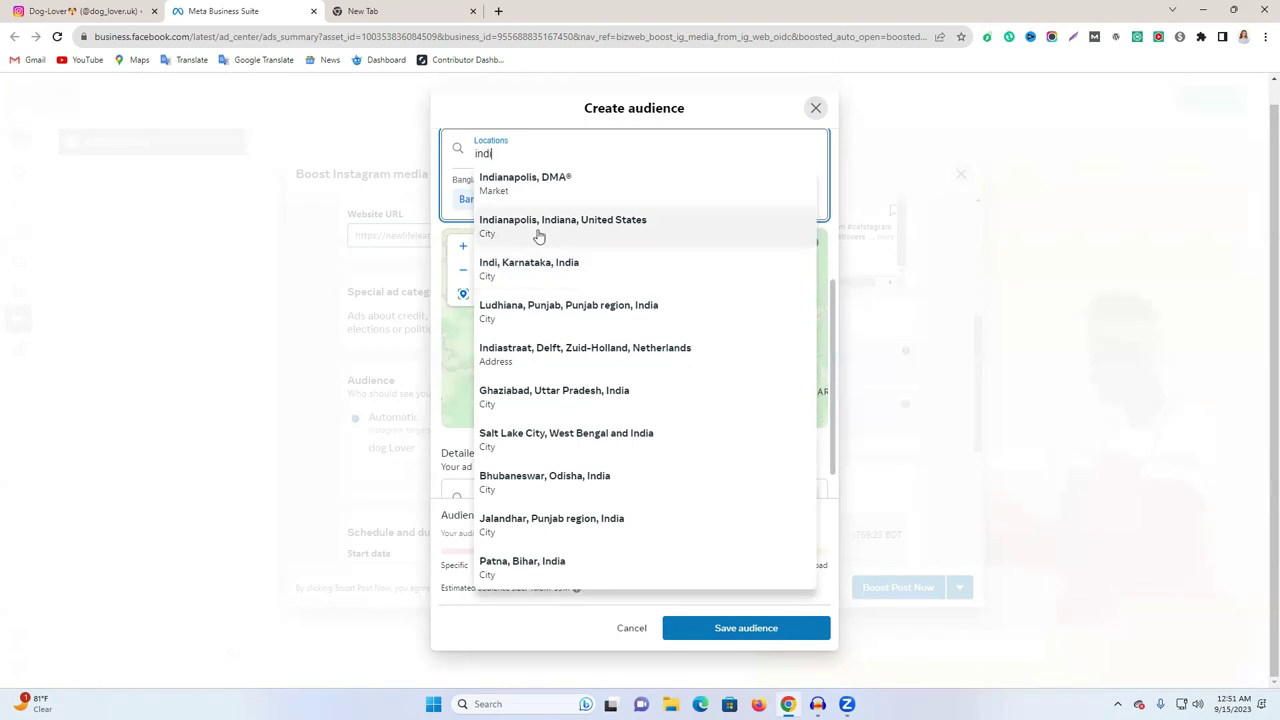
text(a)
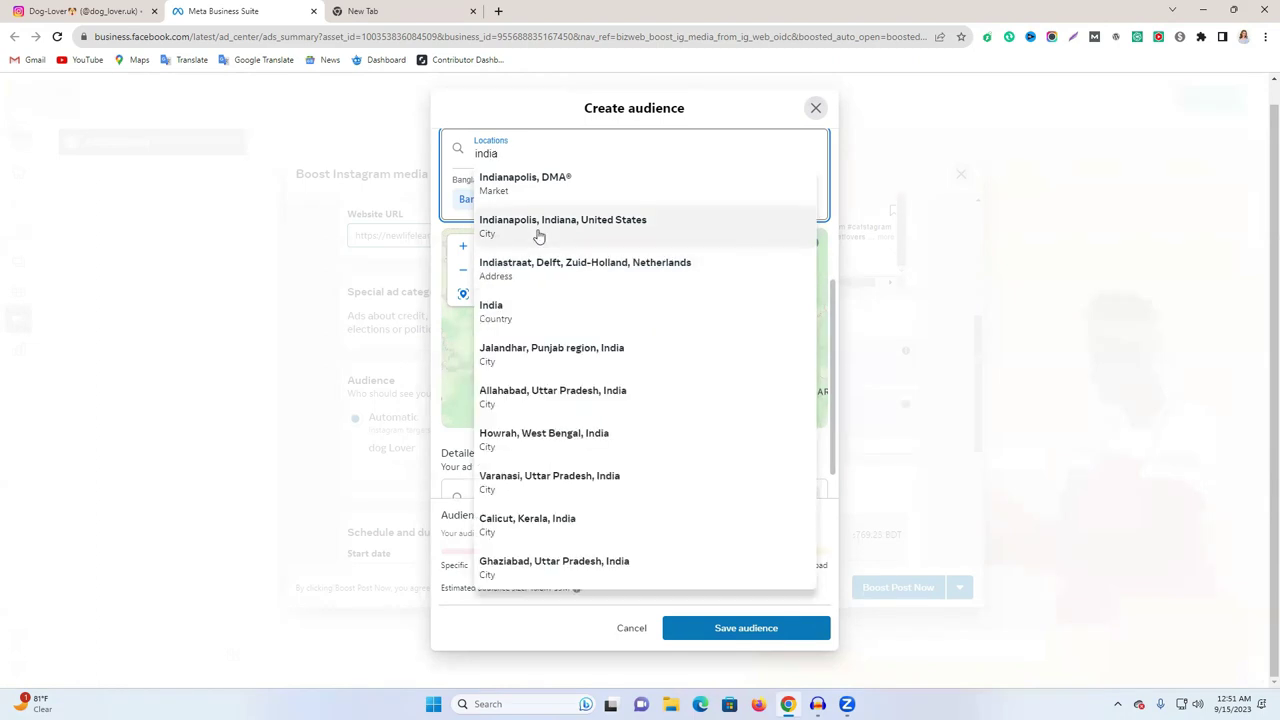
click(522, 322)
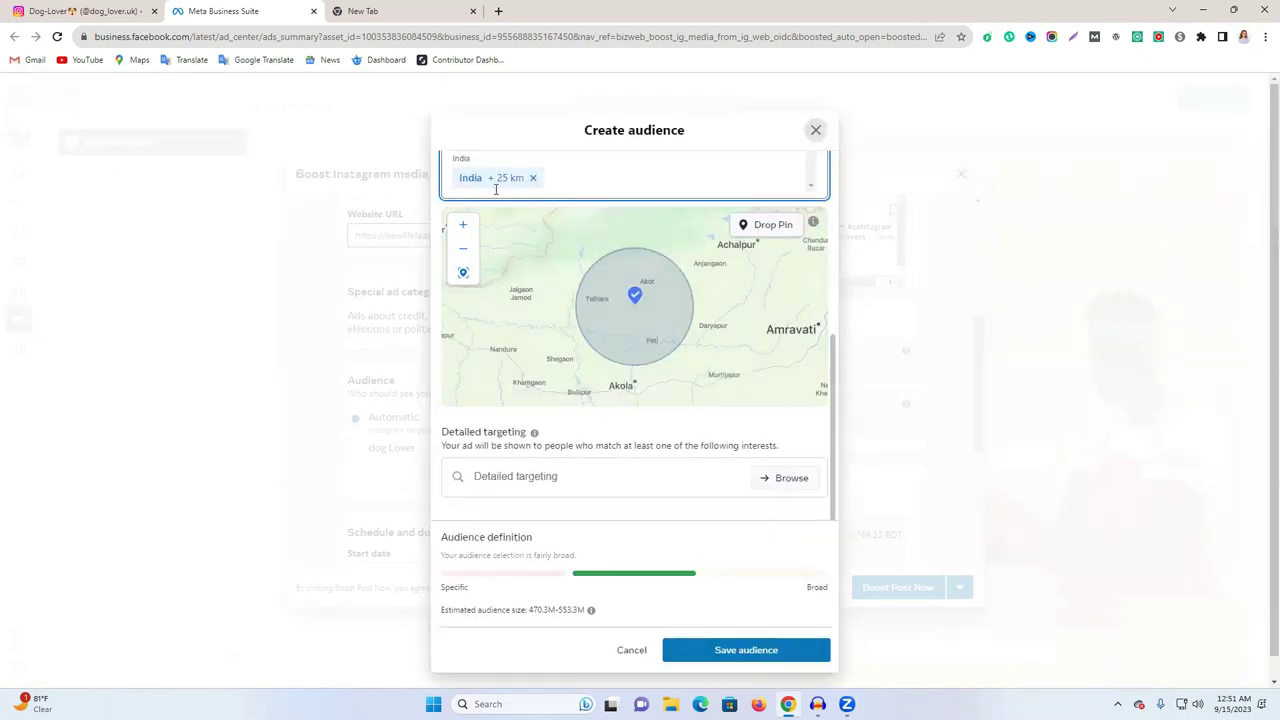
Drop a location pin on the map of India west of Amravati, at about 20.99, 77.42
click(729, 317)
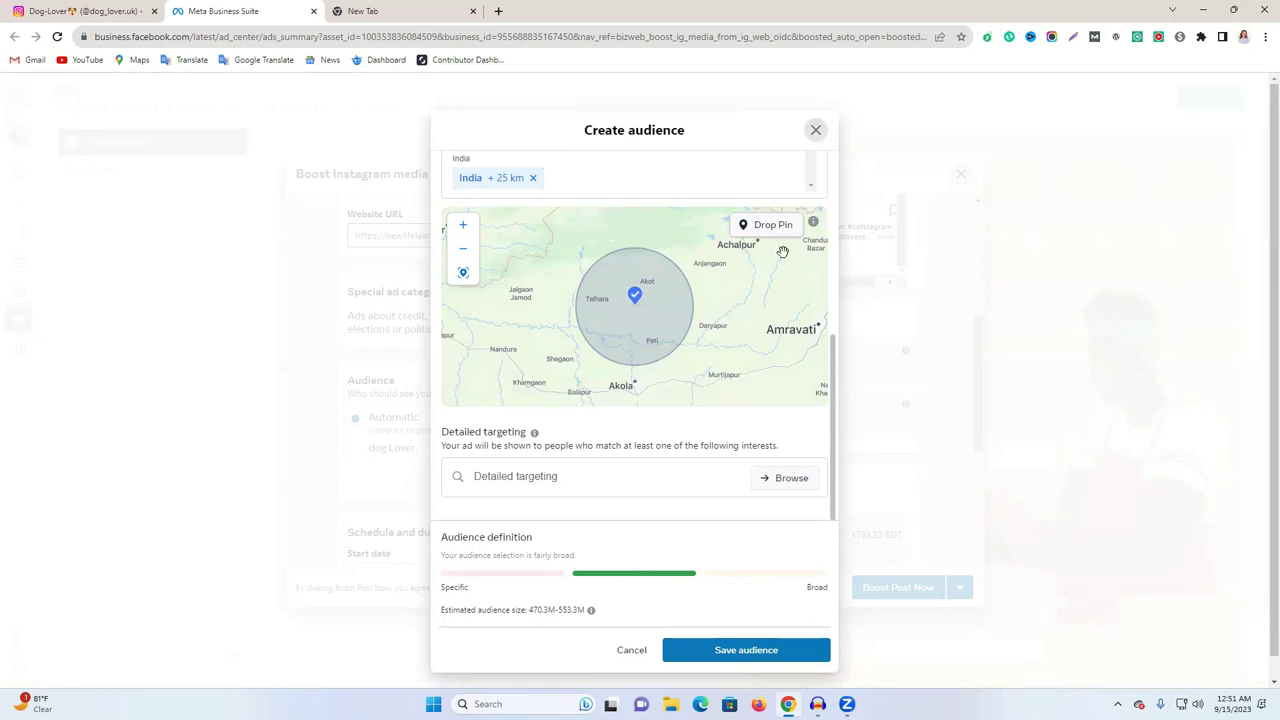
click(766, 225)
click(737, 314)
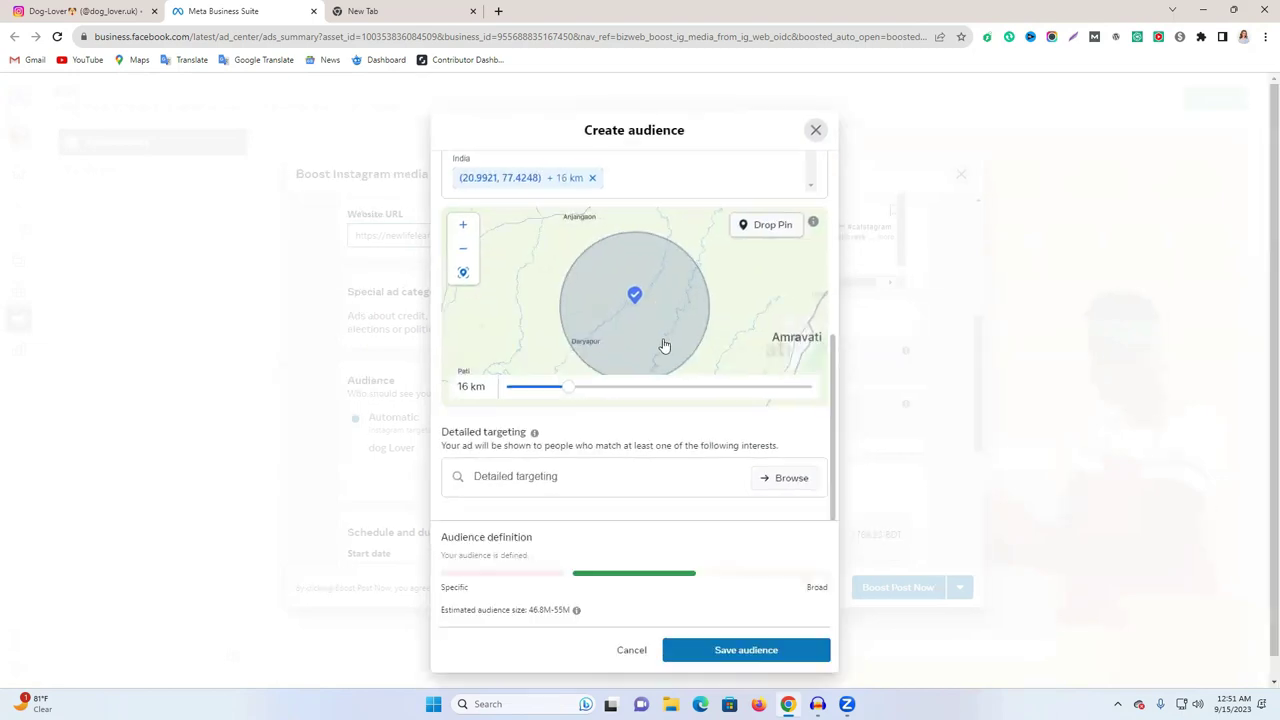
Drop a second location pin in India at about 22.39, 74.89 and set its radius to 80 km
scroll(664, 345, down, 5)
click(766, 225)
click(634, 290)
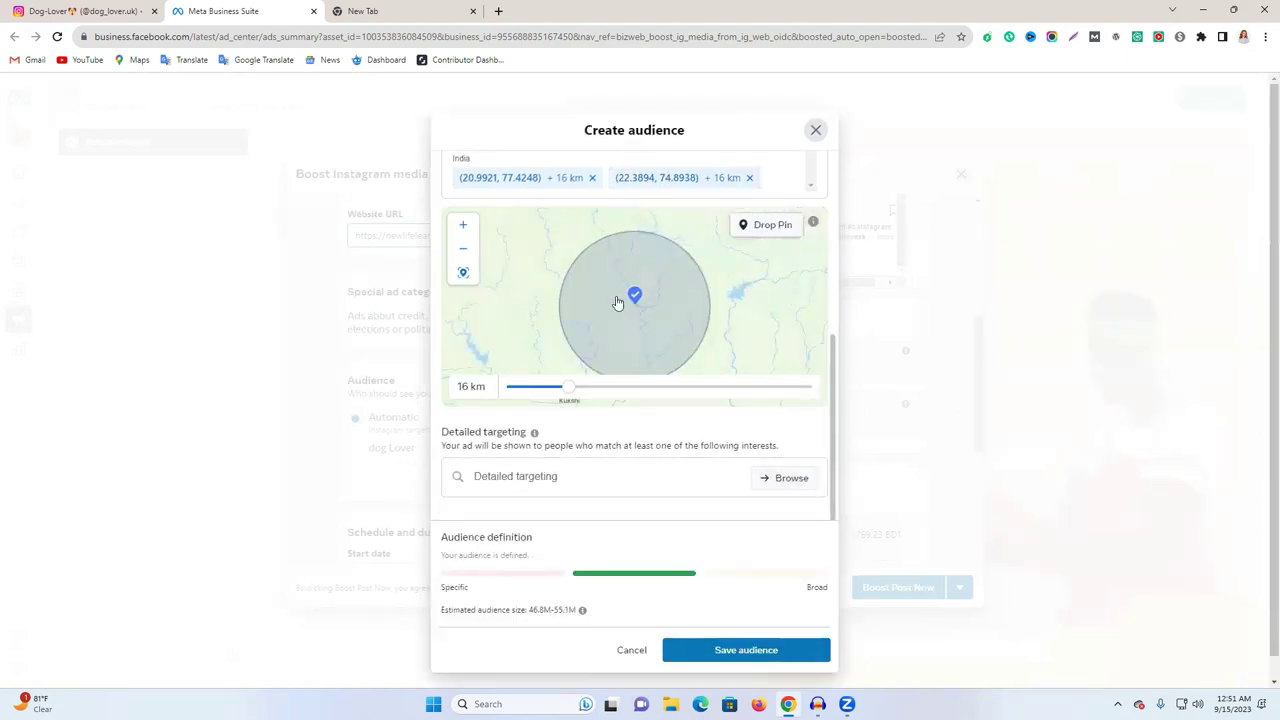
scroll(612, 301, down, 3)
drag(577, 392, 831, 408)
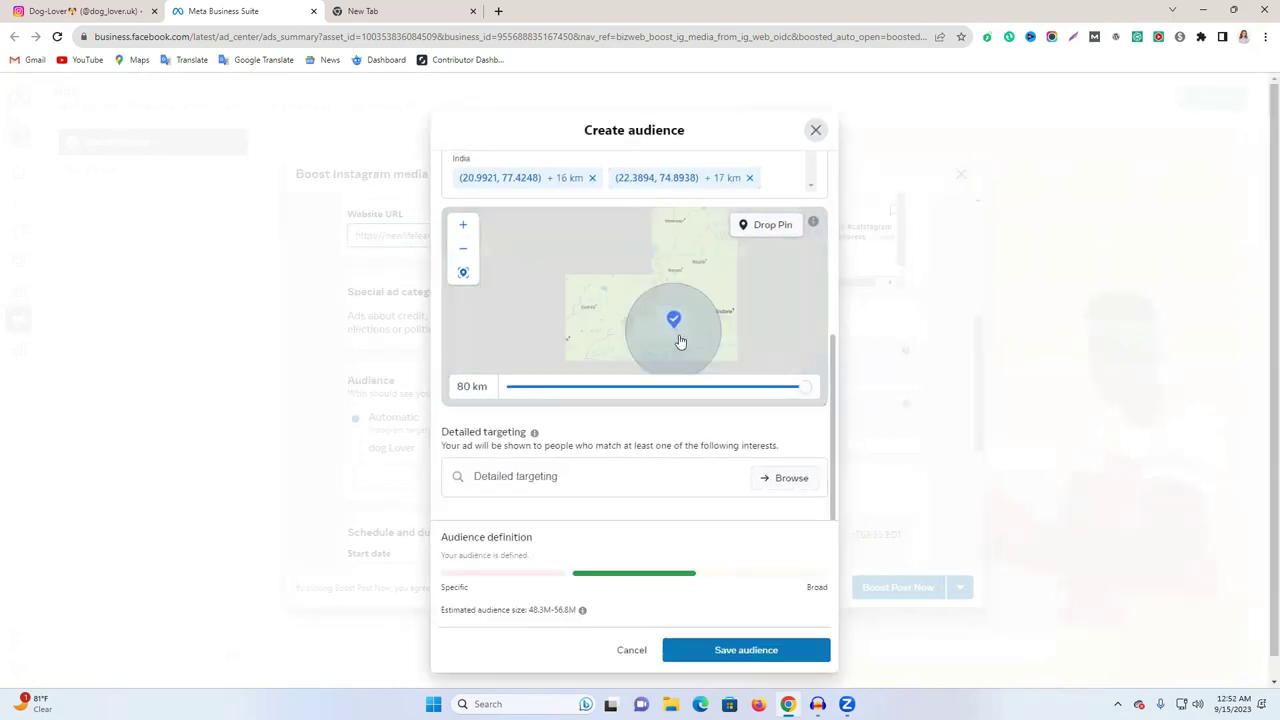
Drop a third pin in northern India at about 26.74, 75.10, set its radius to 74 km, and check the location list
scroll(679, 342, down, 2)
scroll(660, 305, down, 3)
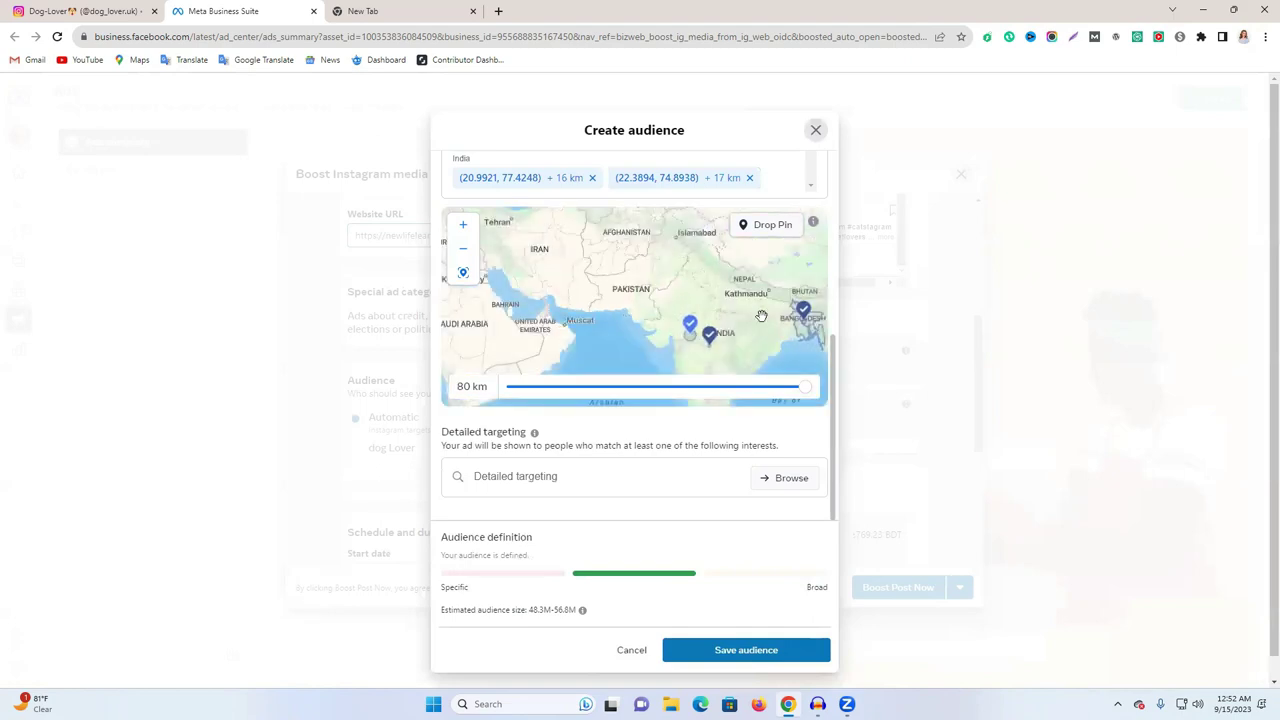
click(749, 230)
click(686, 294)
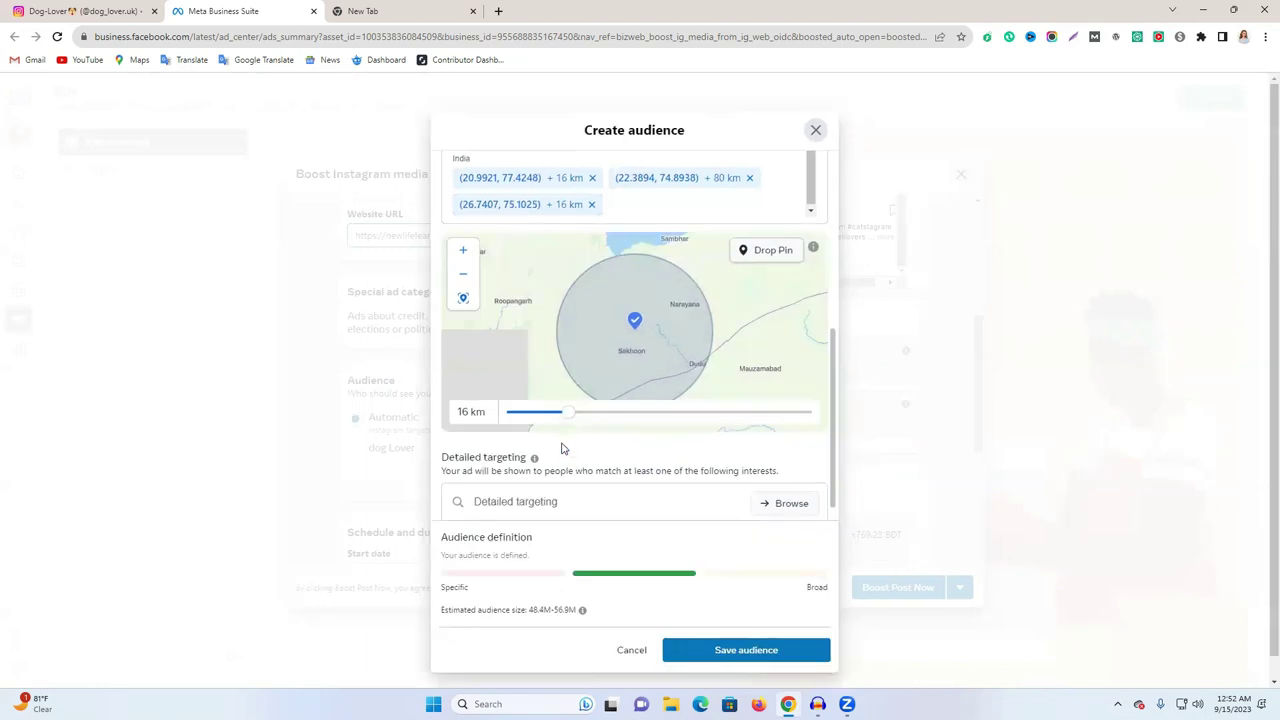
drag(572, 416, 792, 421)
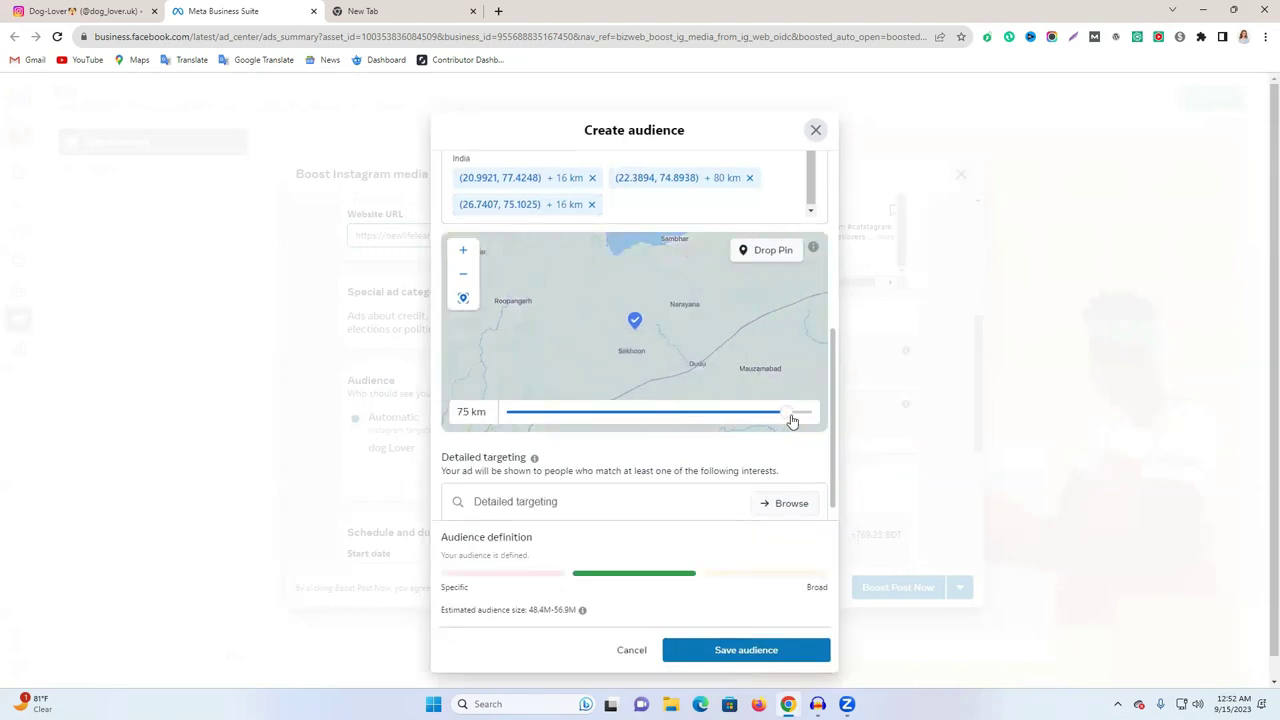
click(791, 420)
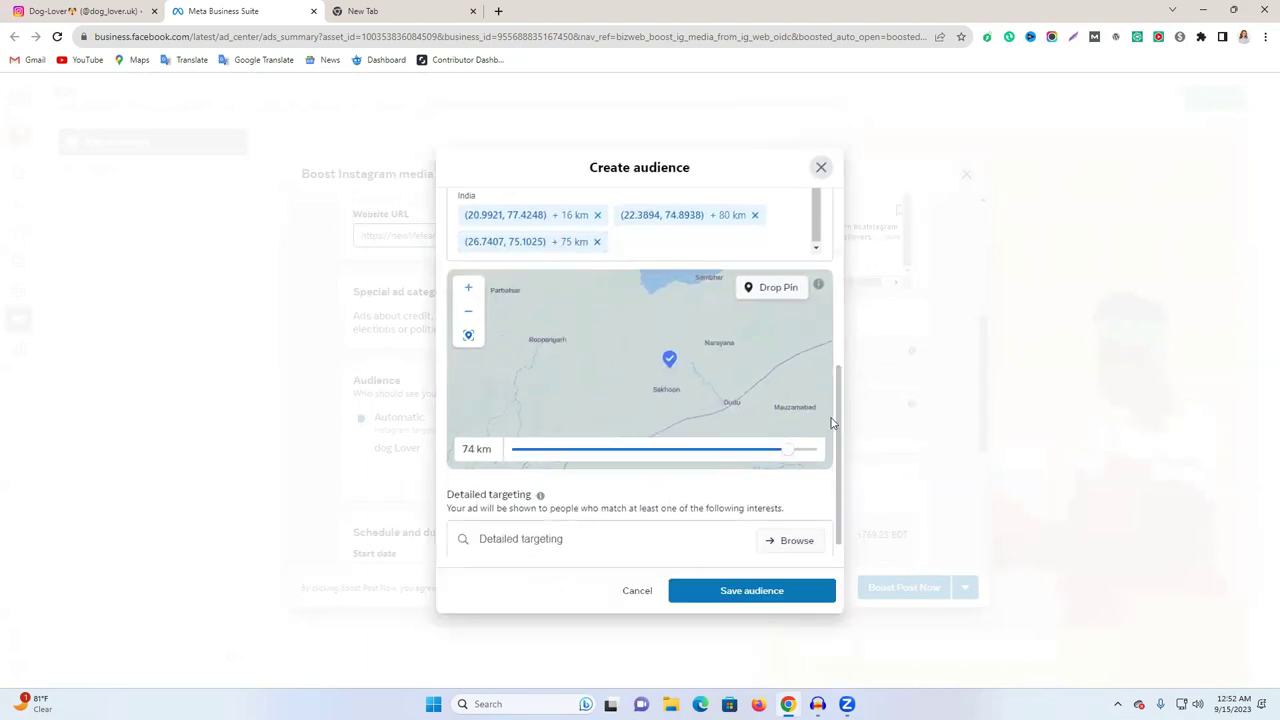
scroll(526, 289, up, 3)
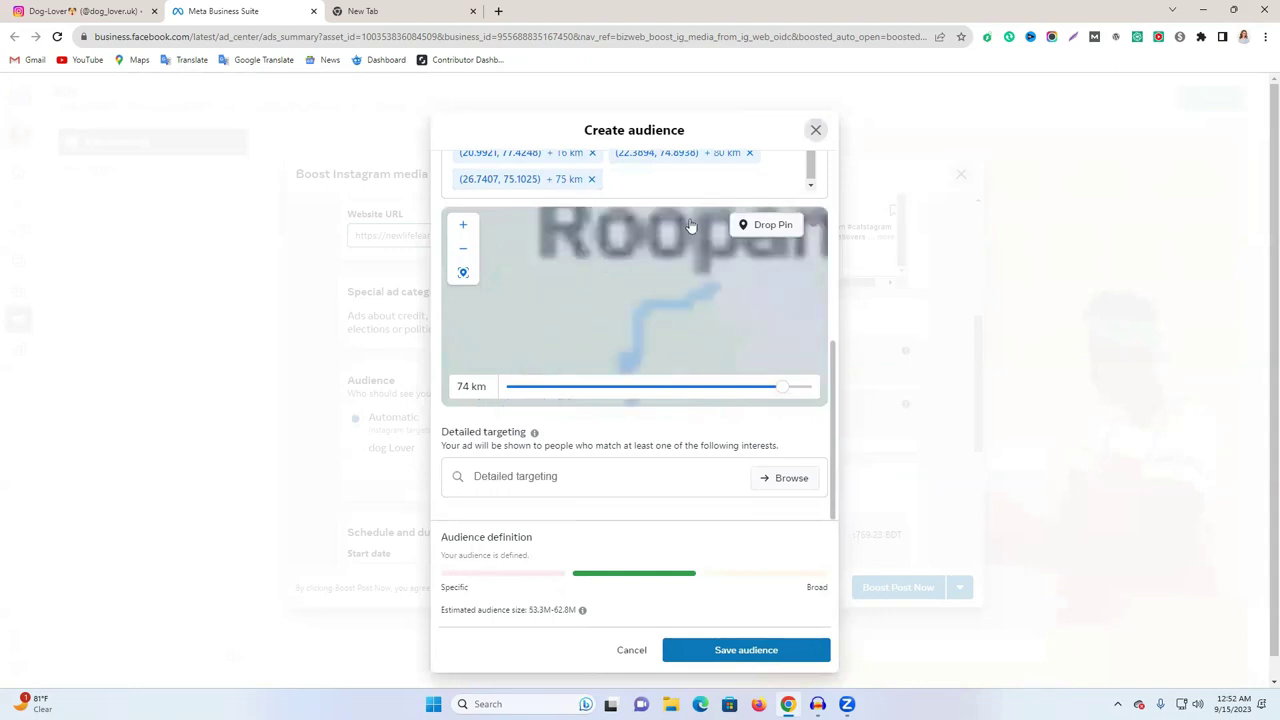
scroll(690, 225, up, 2)
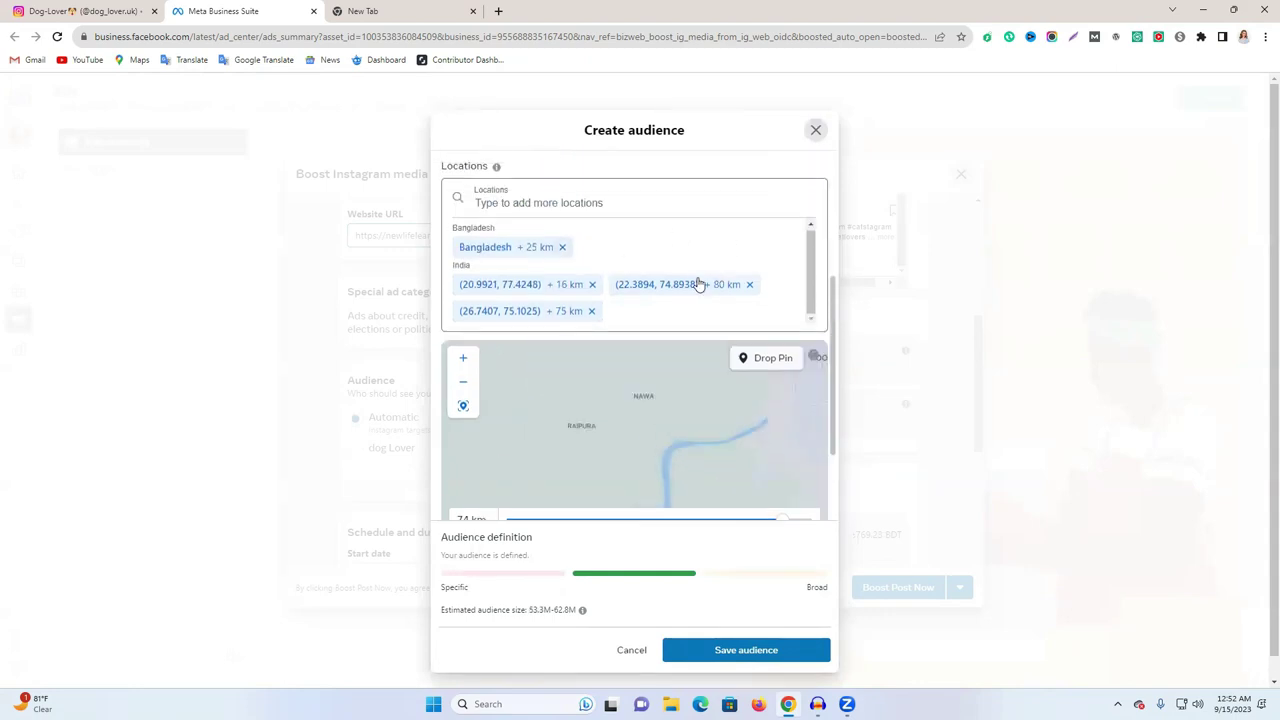
scroll(746, 331, down, 2)
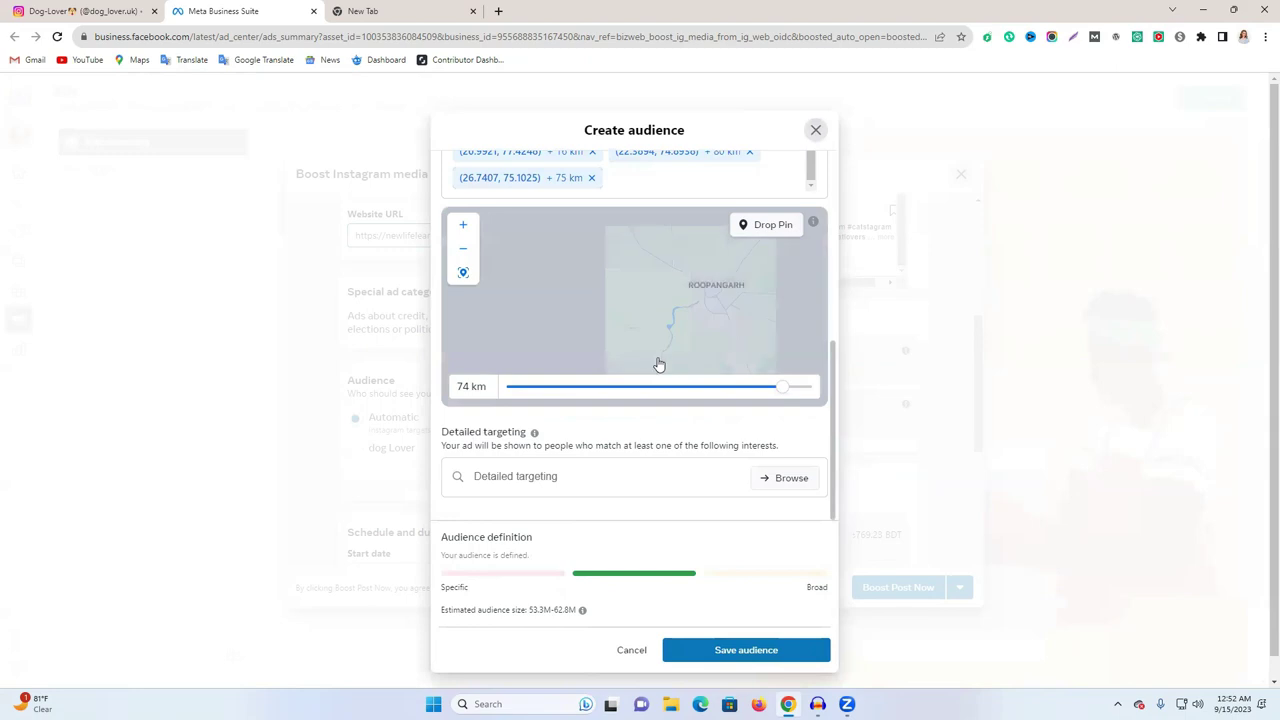
Search the detailed targeting for "sch", look through the suggestions, and clear the search
click(541, 480)
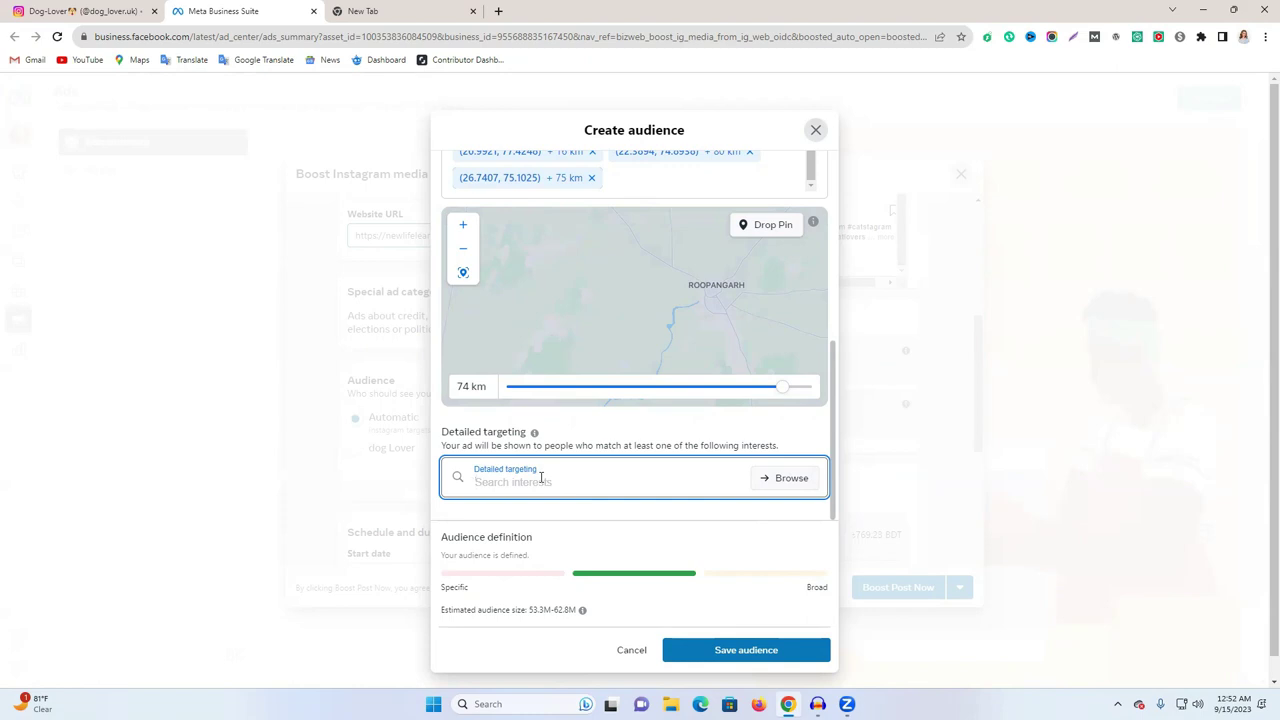
text(sch)
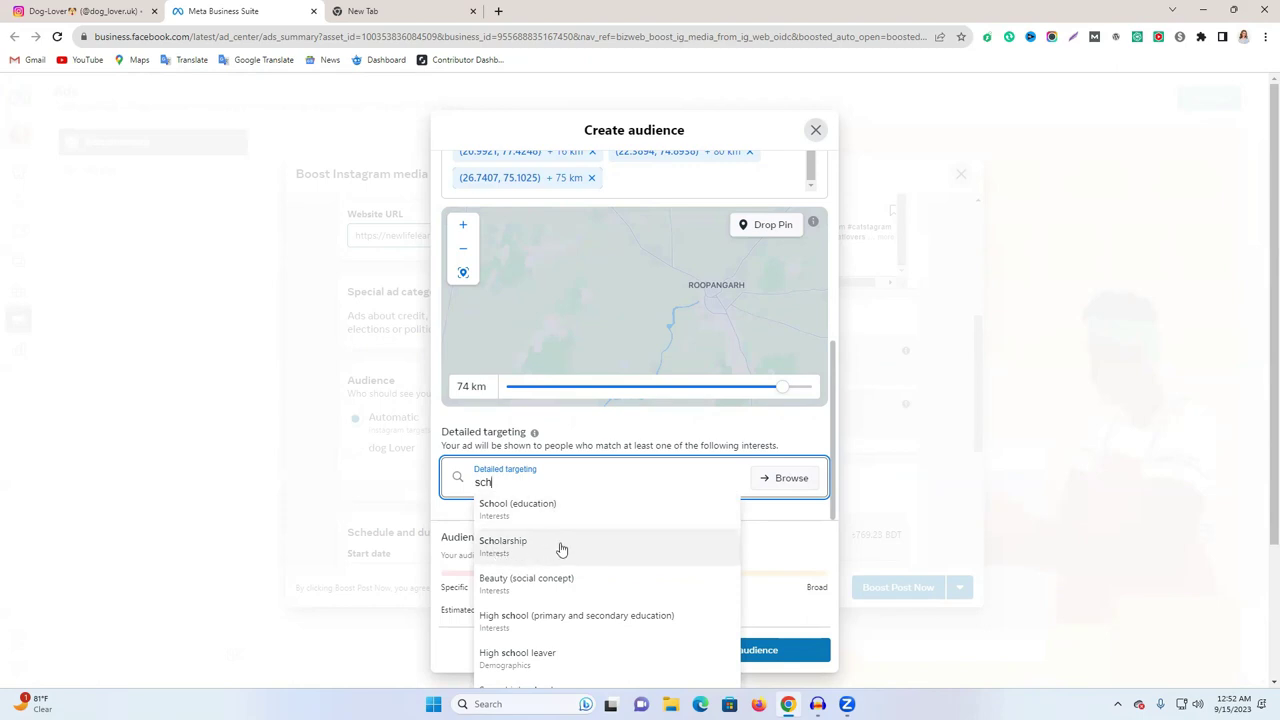
scroll(560, 549, down, 2)
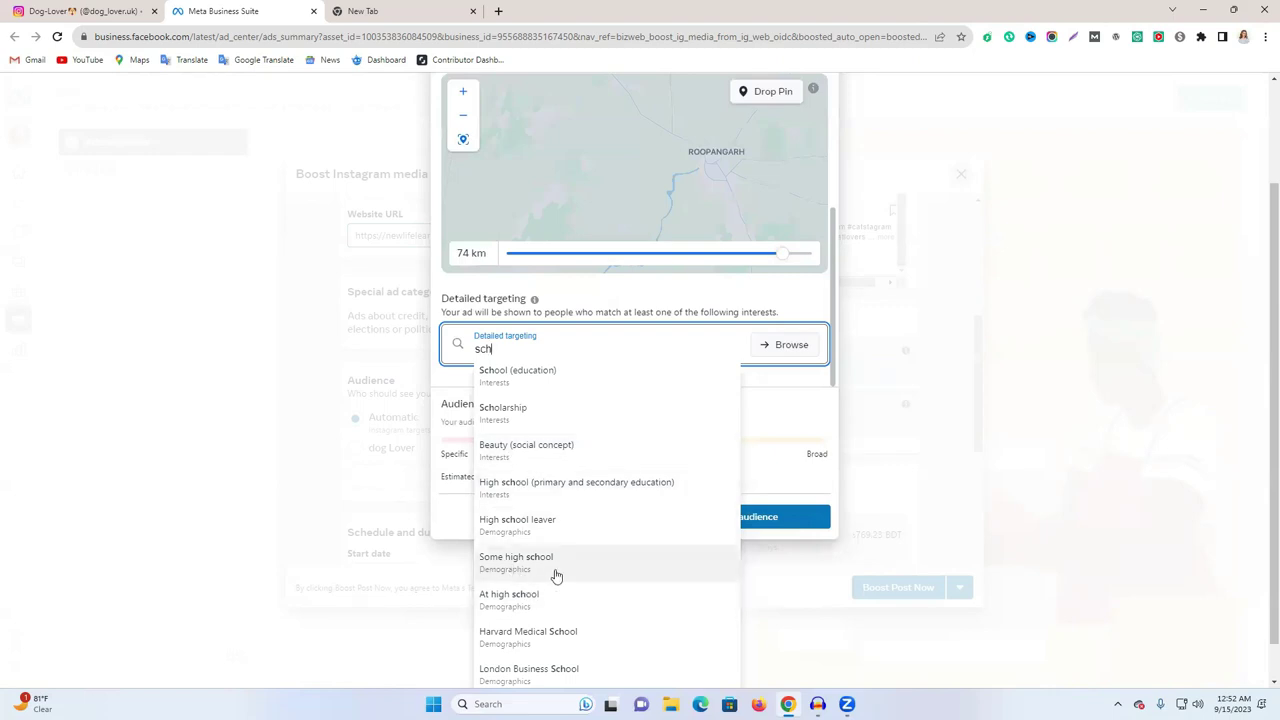
scroll(554, 574, down, 1)
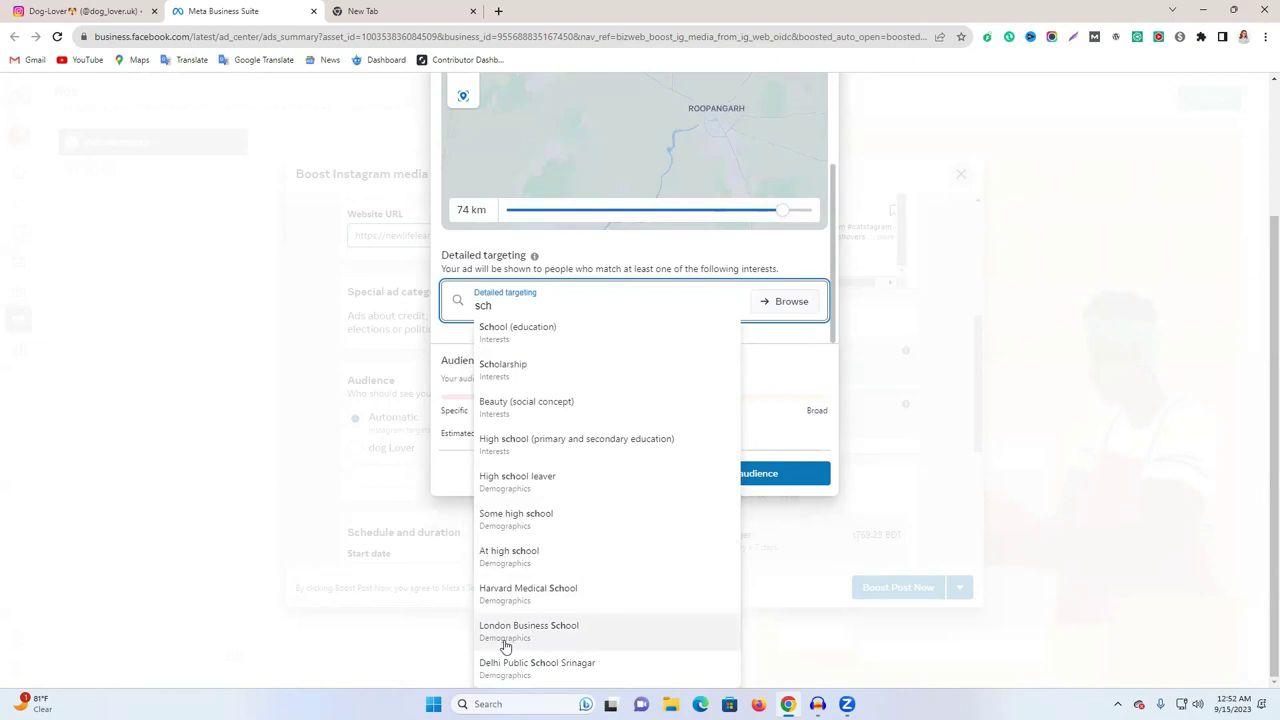
double_click(506, 306)
key(BackSpace)
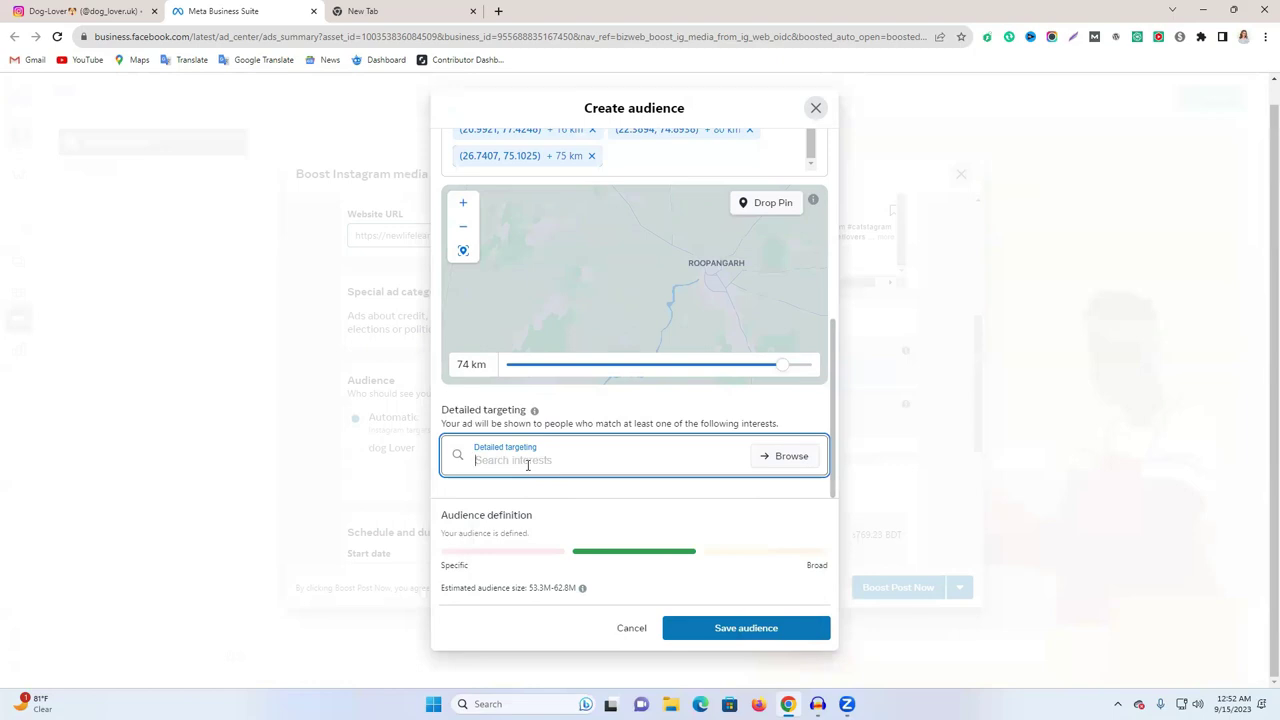
Search the detailed targeting for "ca" and add the interest Cats (animals)
text(s)
key(BackSpace)
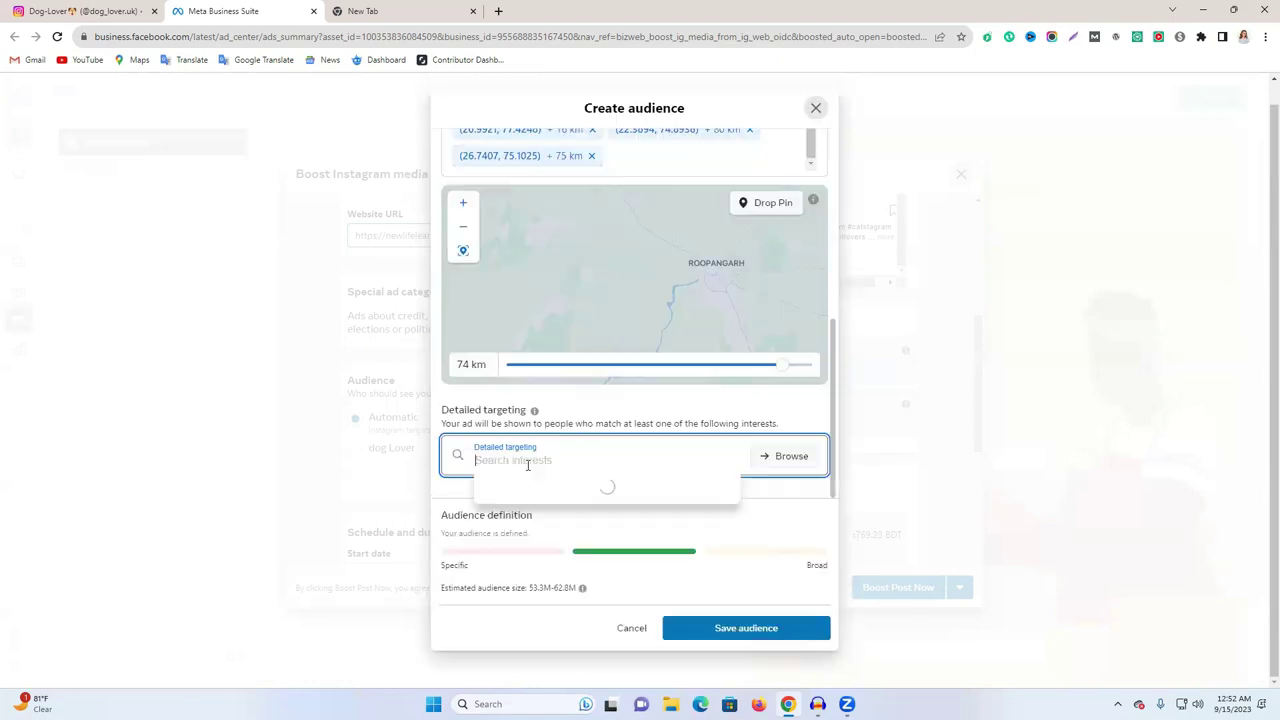
text(ca)
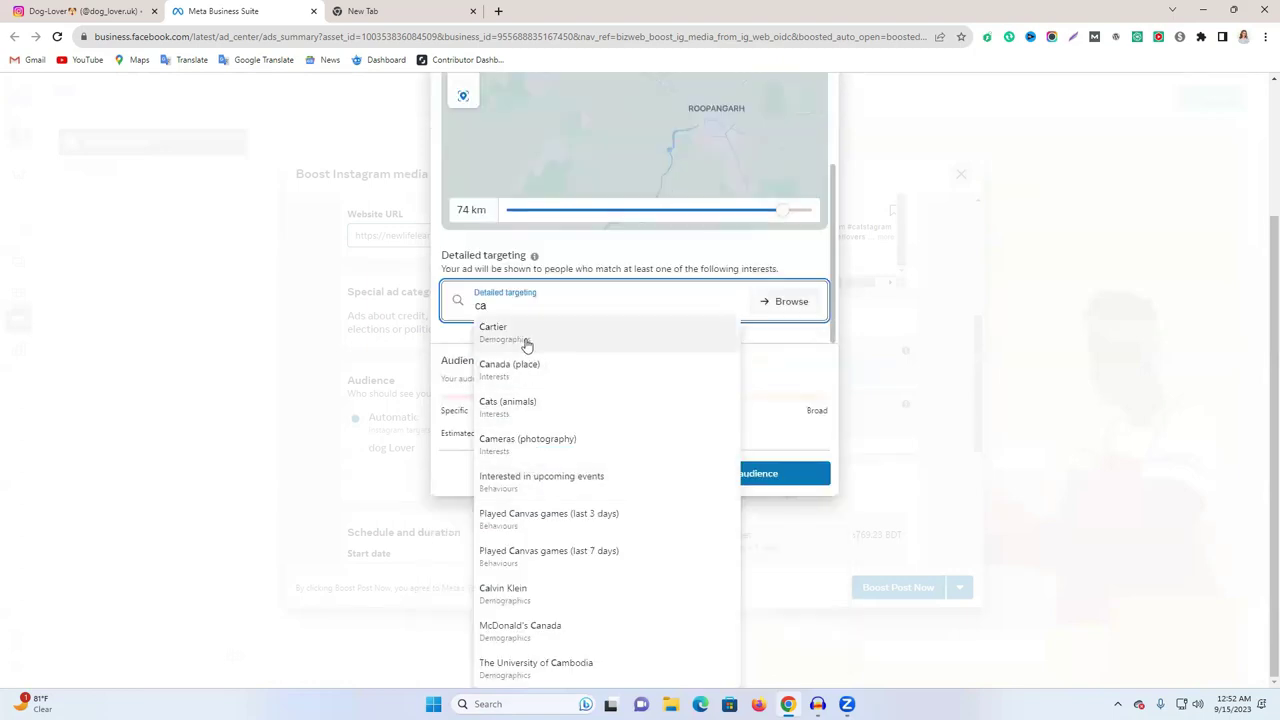
click(531, 408)
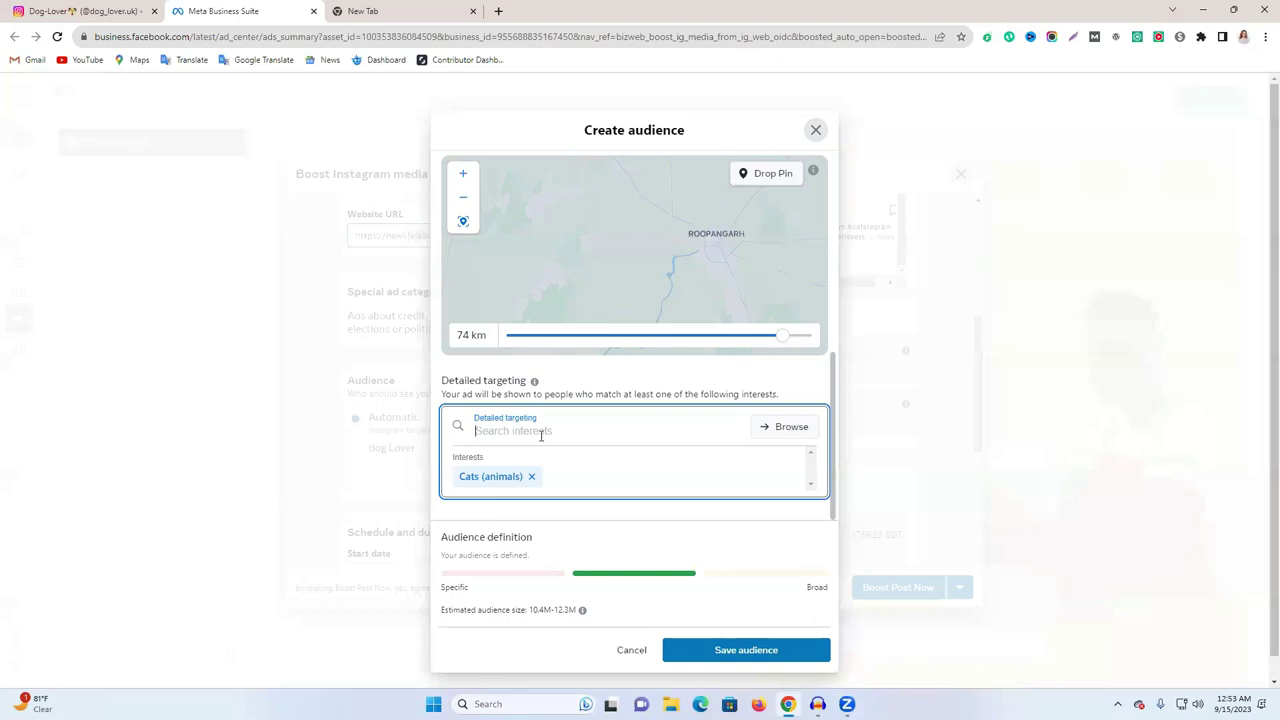
Search the detailed targeting for "iphone", view the suggestions, and clear the search without adding any
text(iho)
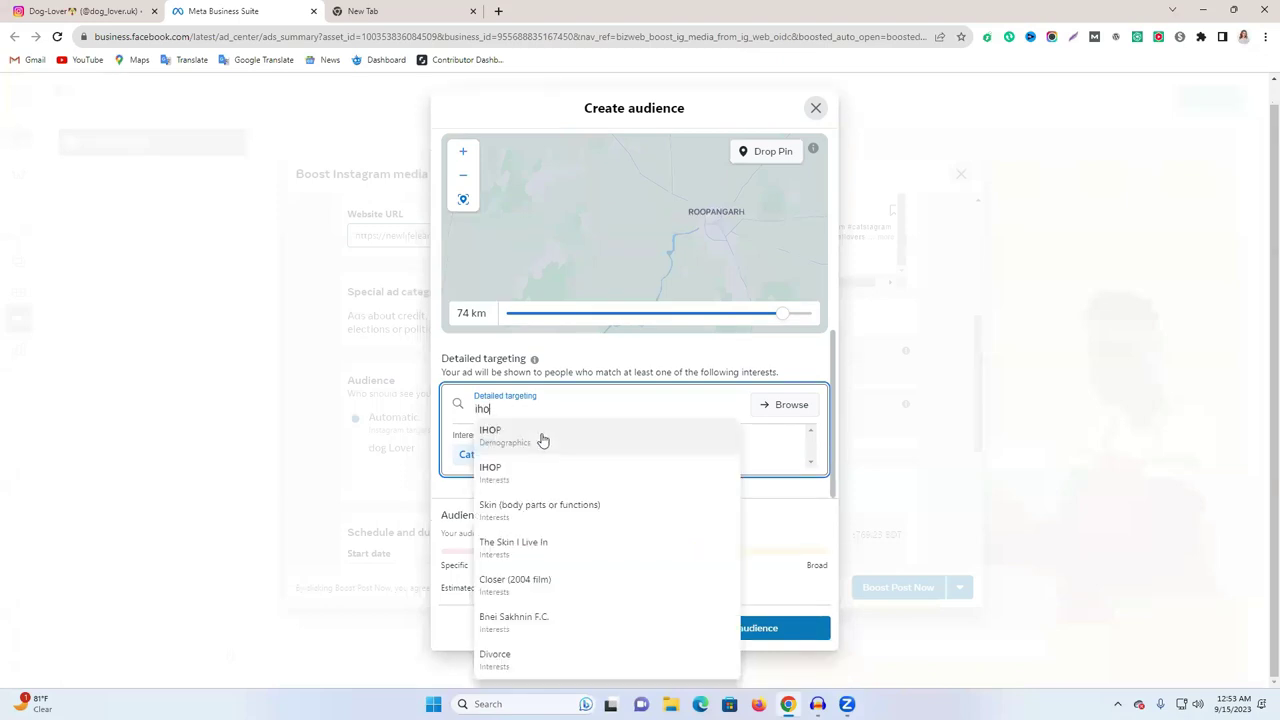
key(BackSpace)
key(BackSpace)
key(BackSpace)
text(iphone)
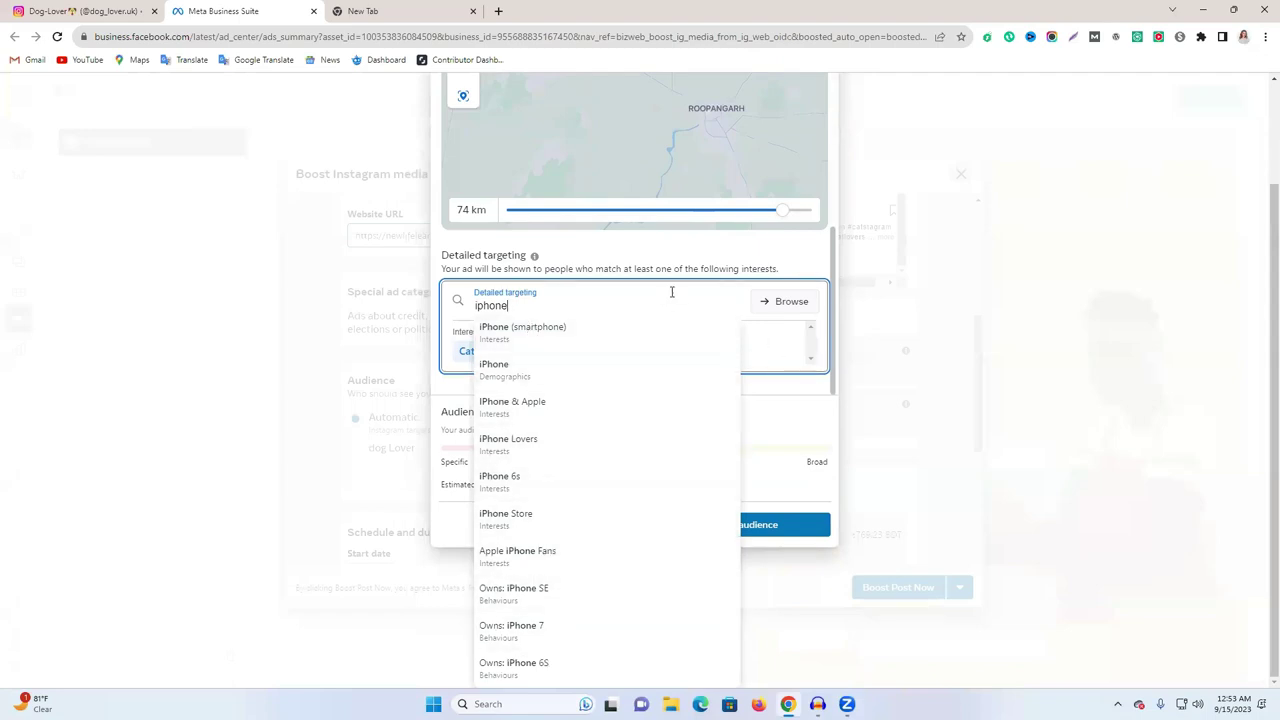
double_click(526, 305)
key(BackSpace)
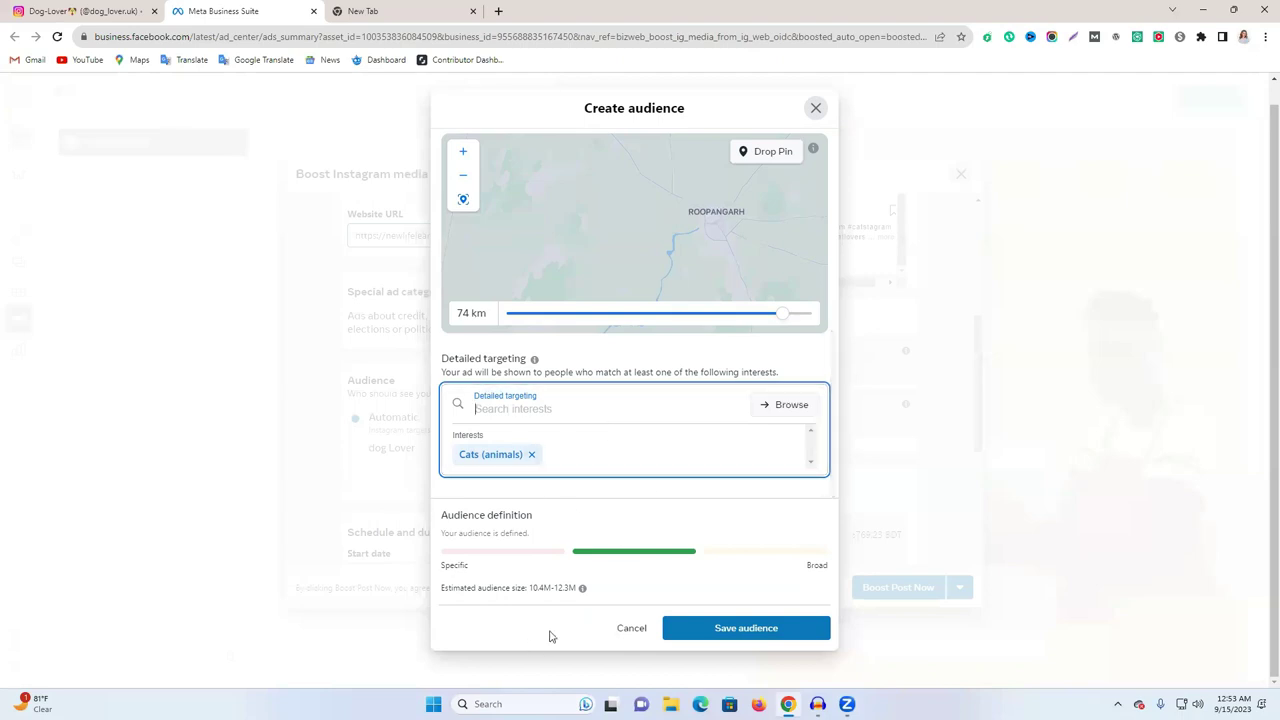
Check the estimated audience size, then save the audience and review its details in the boost settings
drag(454, 588, 549, 591)
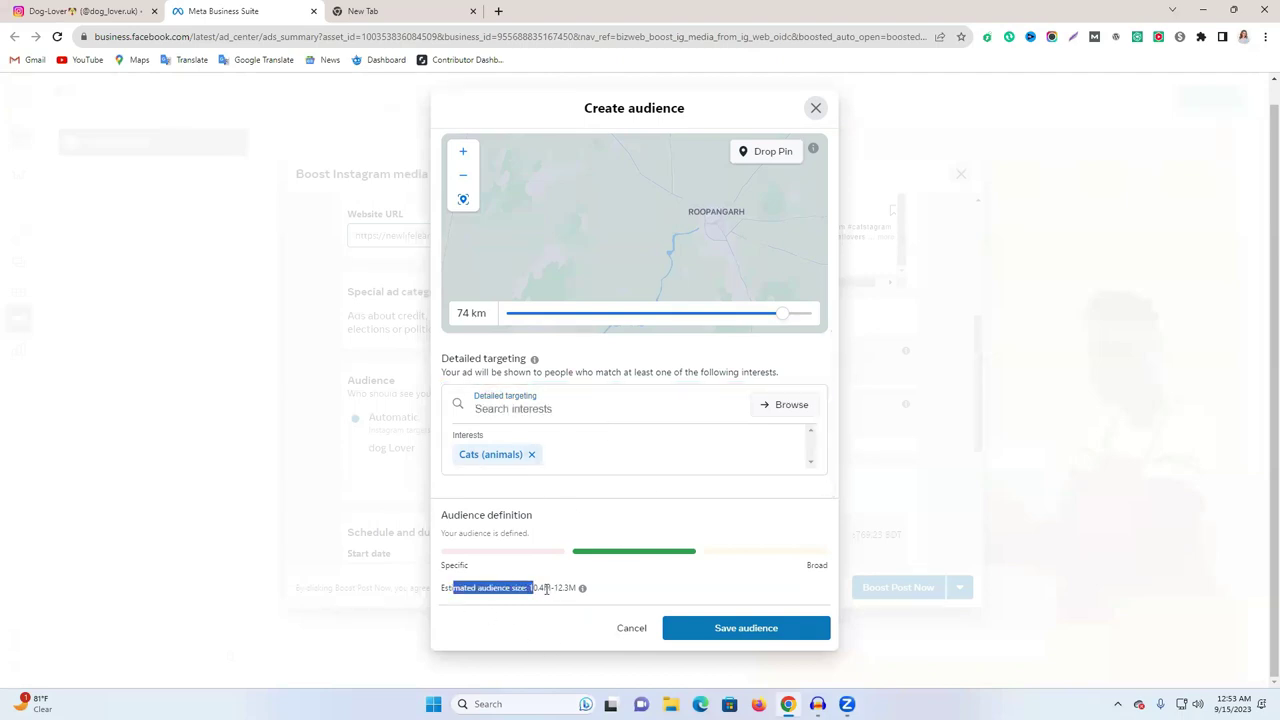
click(546, 589)
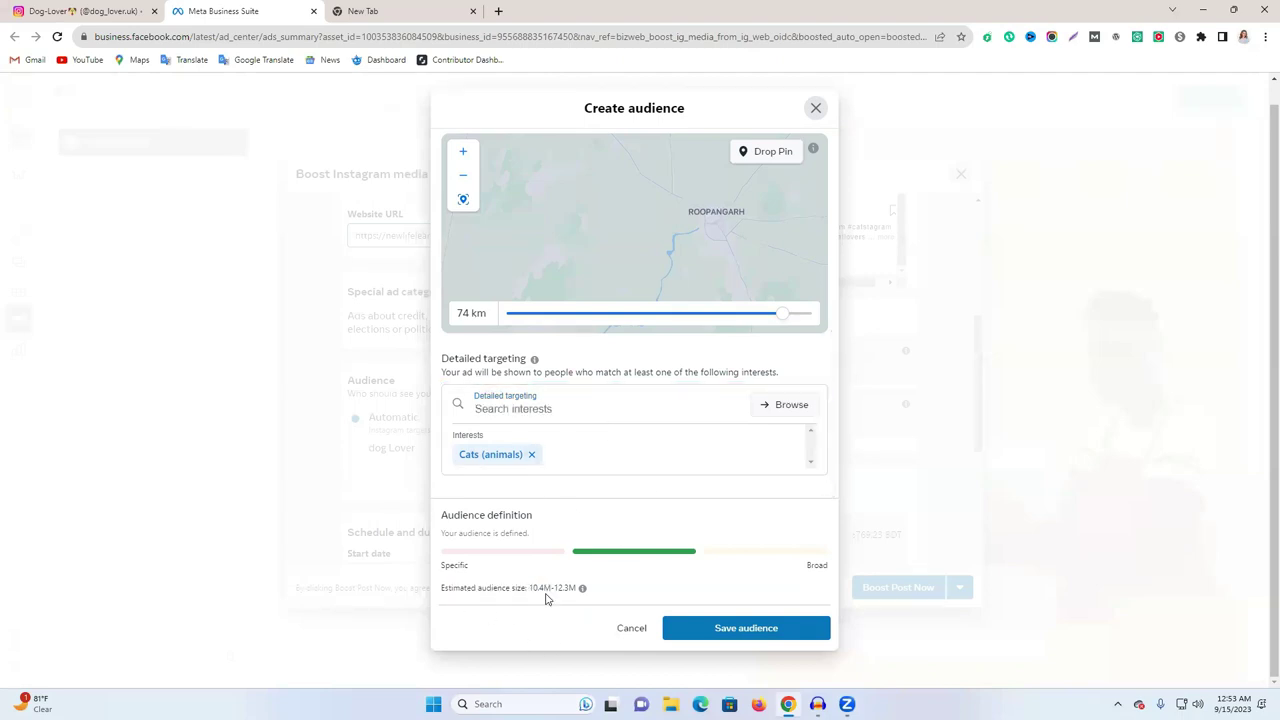
click(706, 605)
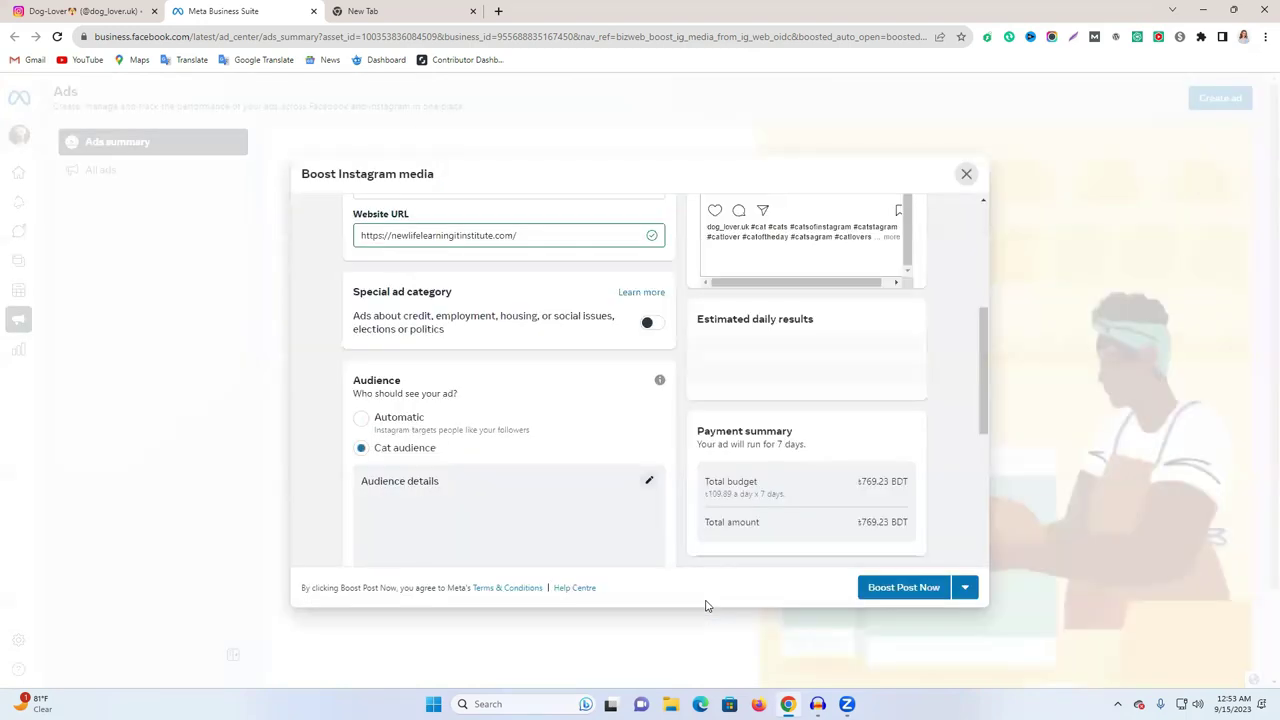
scroll(494, 457, down, 2)
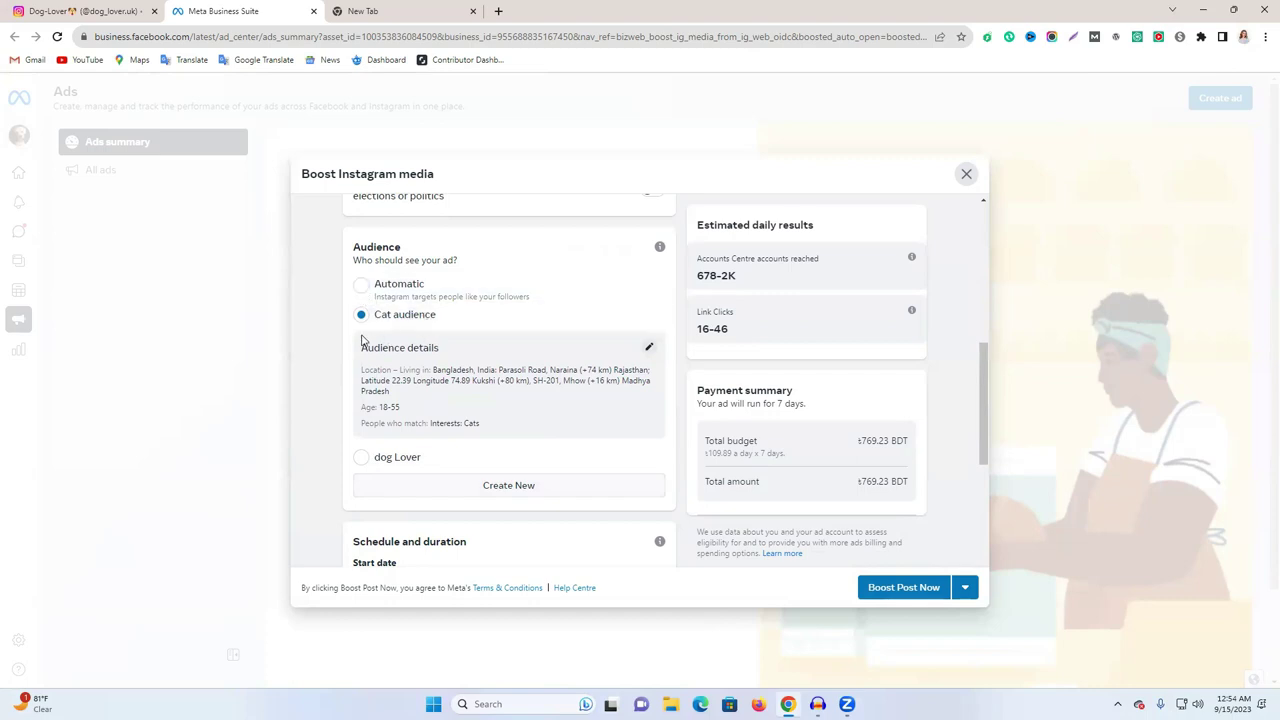
scroll(491, 369, down, 2)
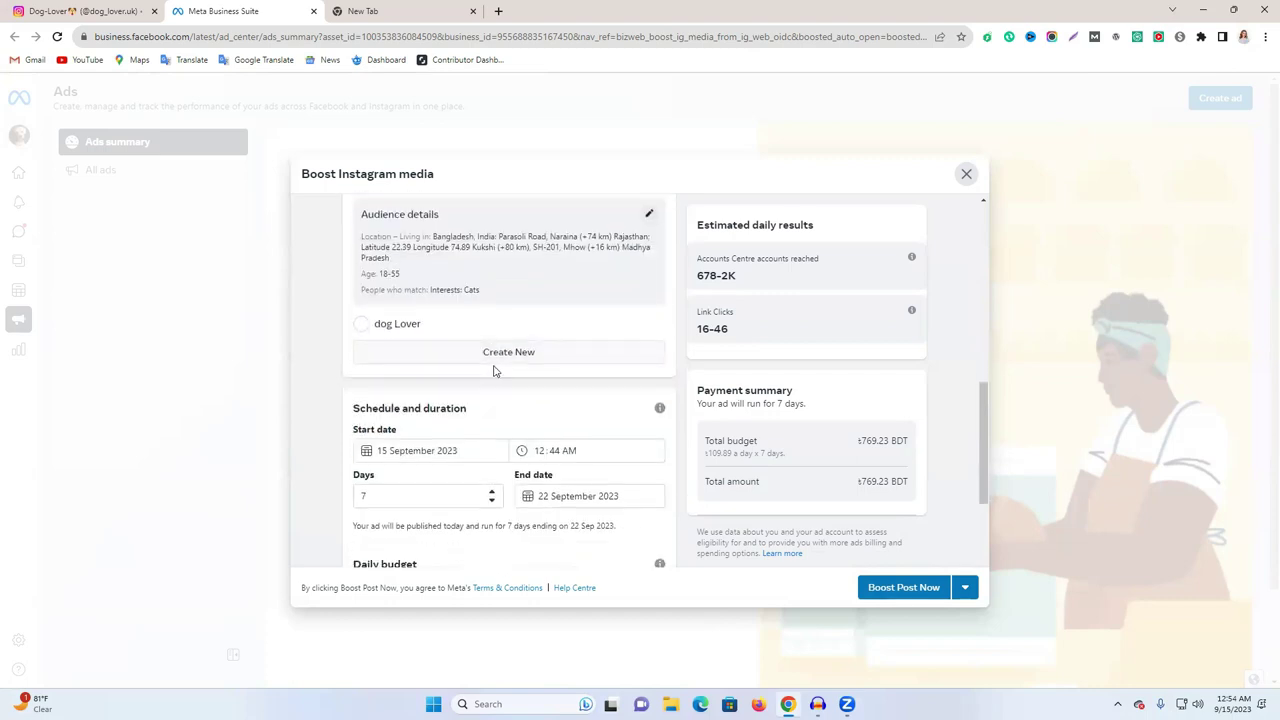
Set the ad's start date to 16 September 2023 in the schedule settings
click(409, 450)
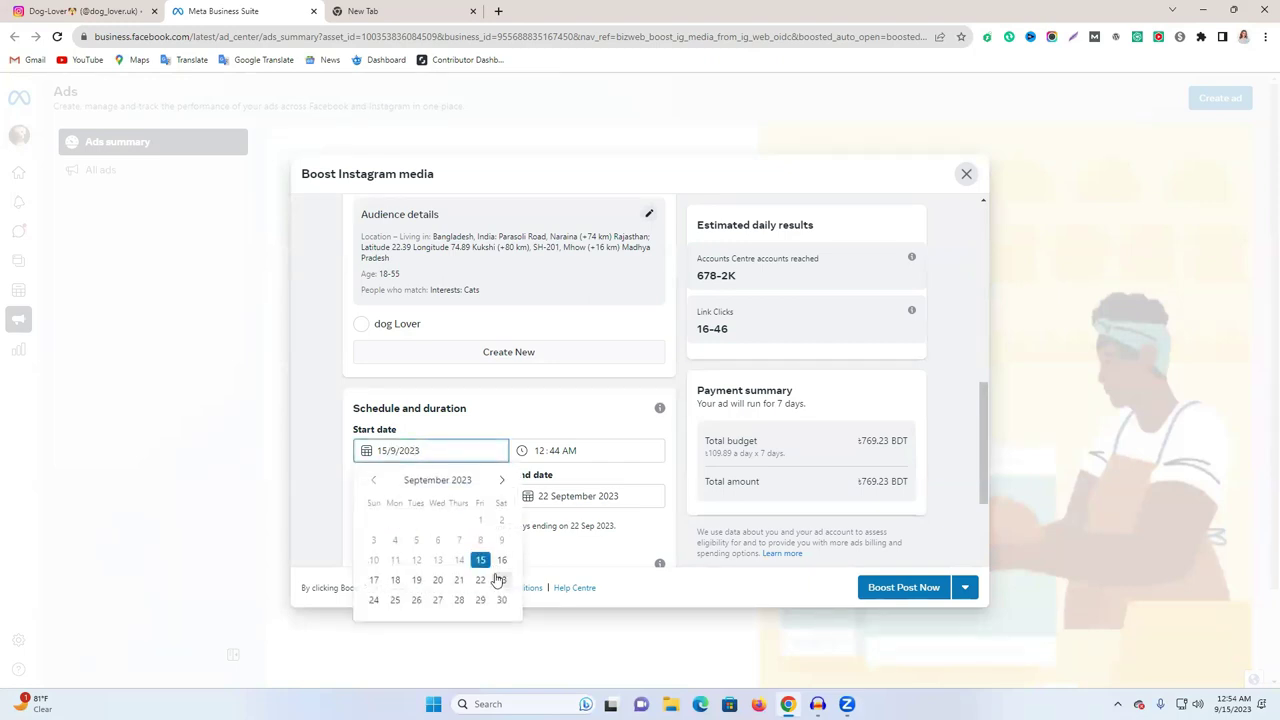
click(498, 563)
click(581, 451)
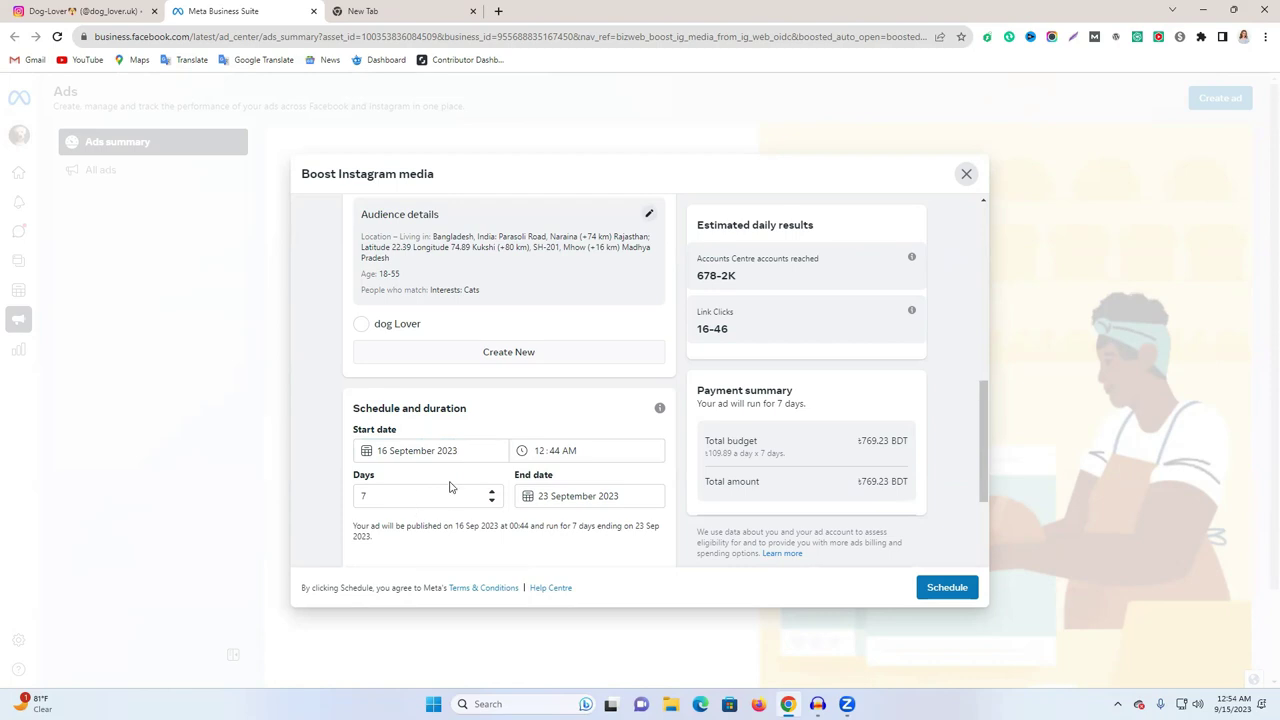
Try ad durations of 8, 3 and 4 days, and set the duration to 7 days
click(491, 492)
click(491, 501)
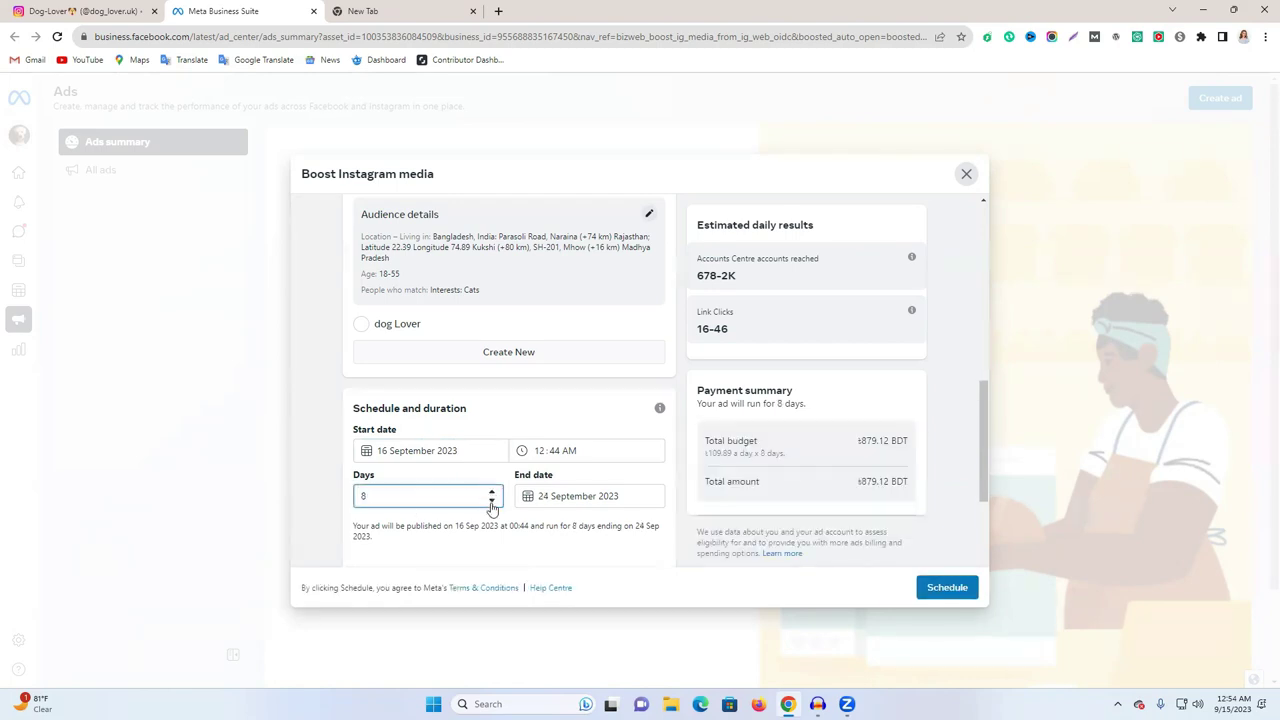
click(491, 503)
click(491, 503)
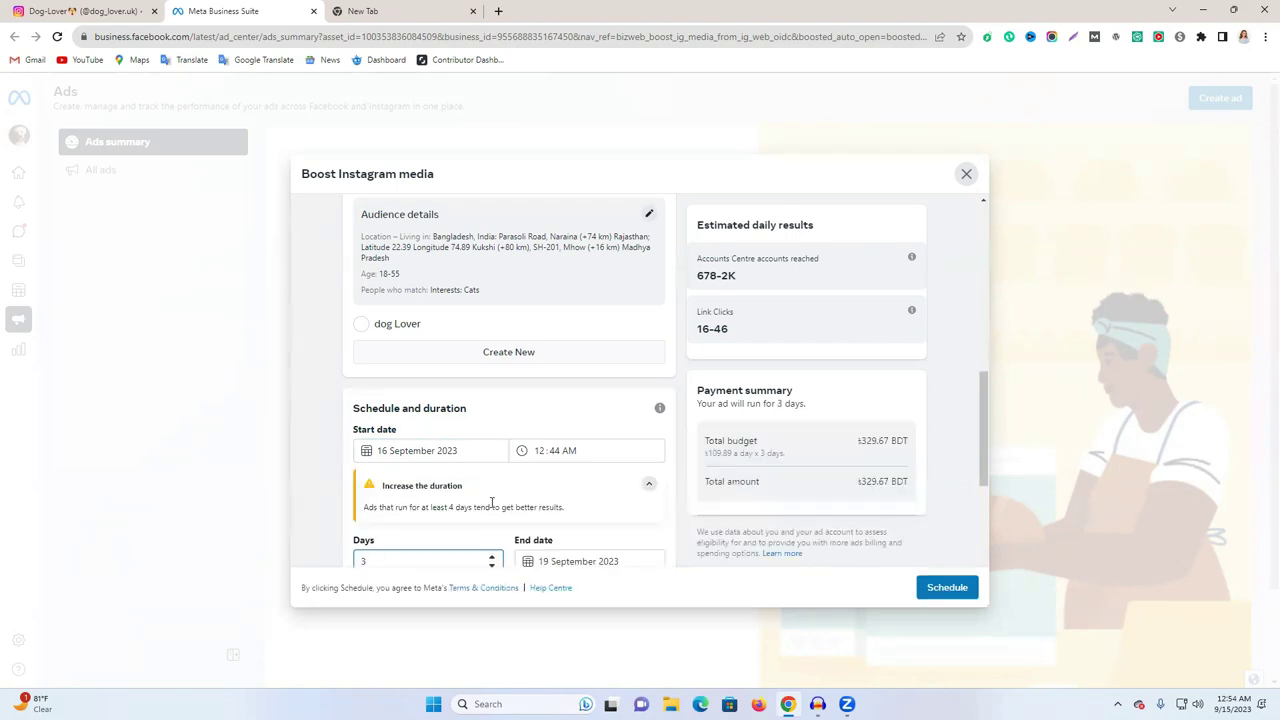
click(491, 491)
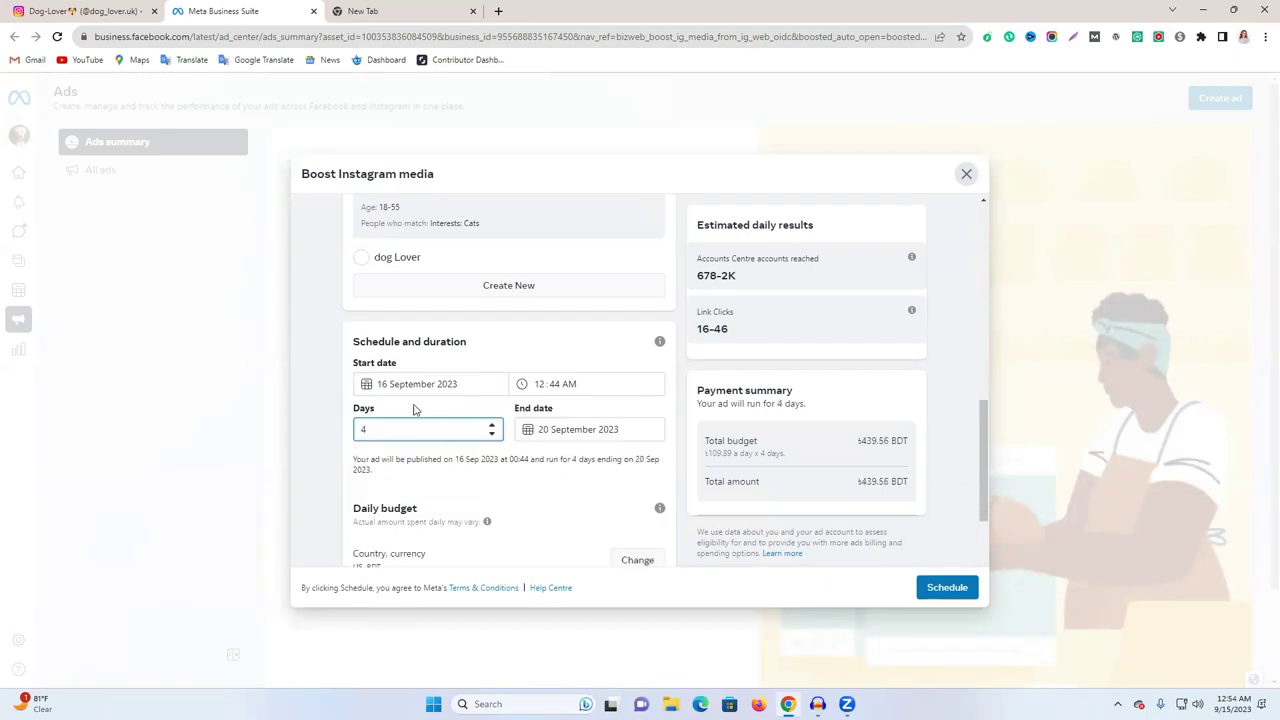
click(491, 425)
click(491, 425)
click(491, 425)
Set the ad's end date to 30 September 2023
click(563, 430)
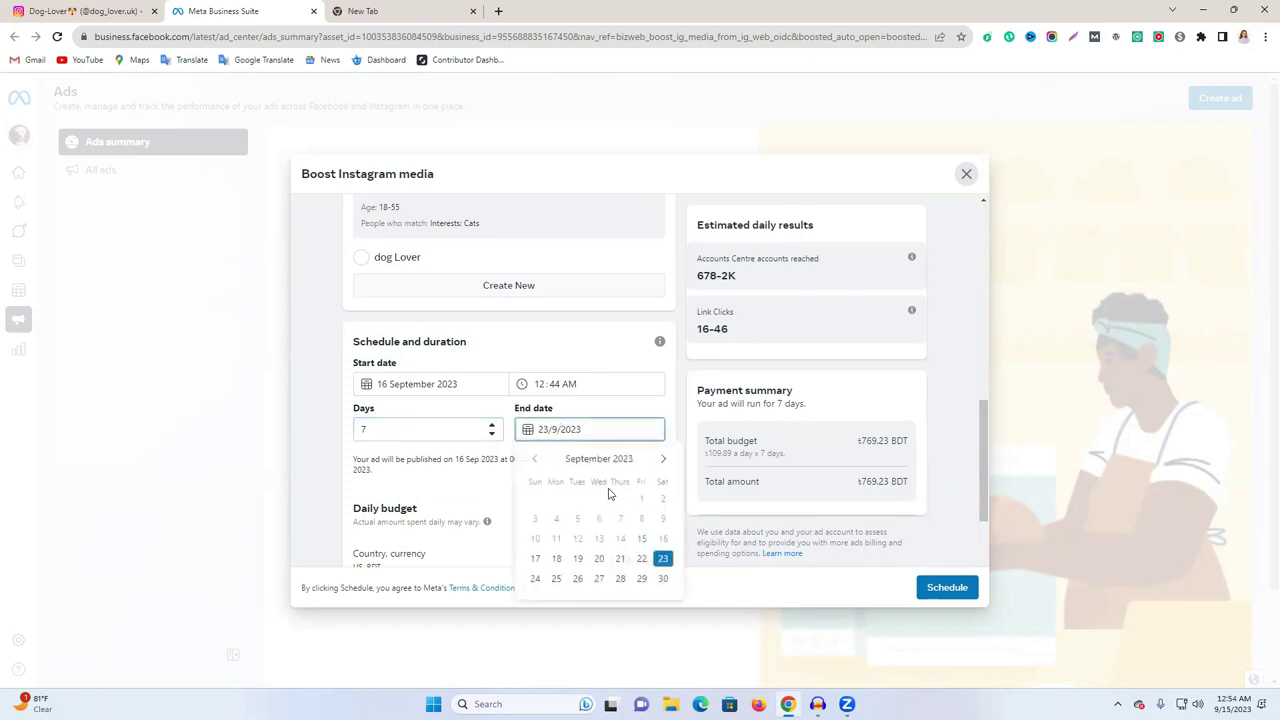
click(662, 578)
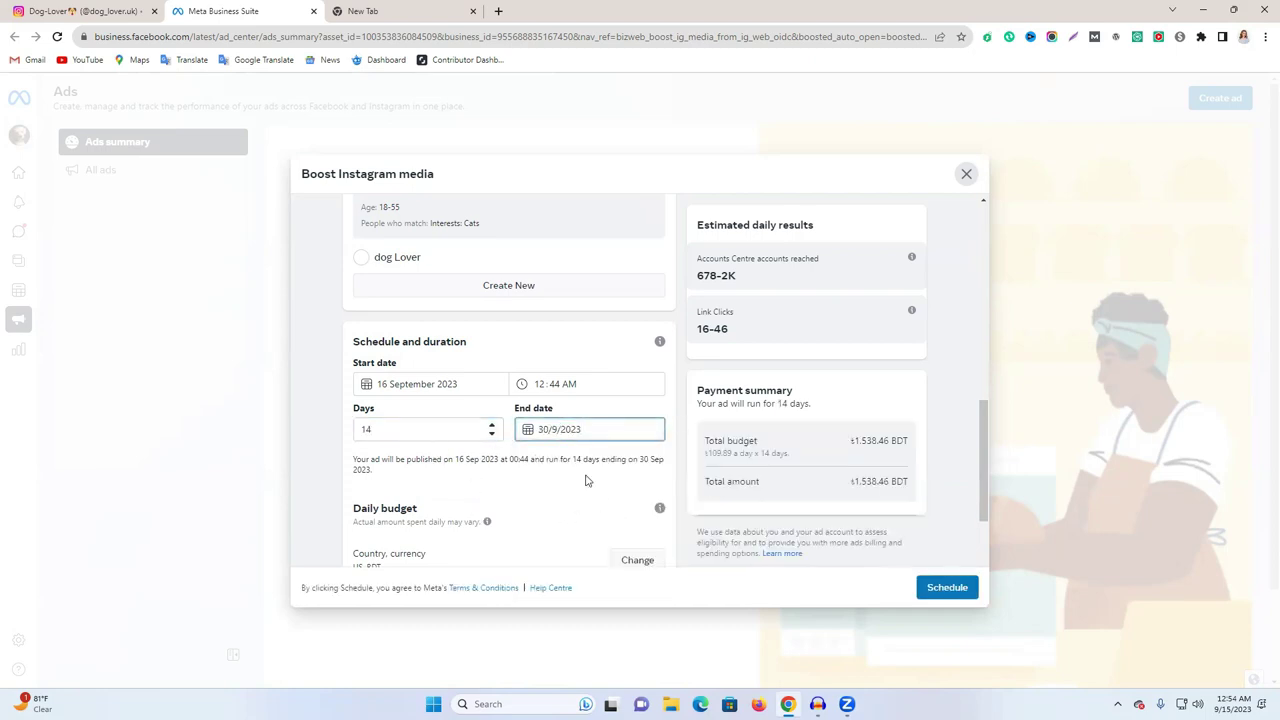
scroll(553, 500, down, 2)
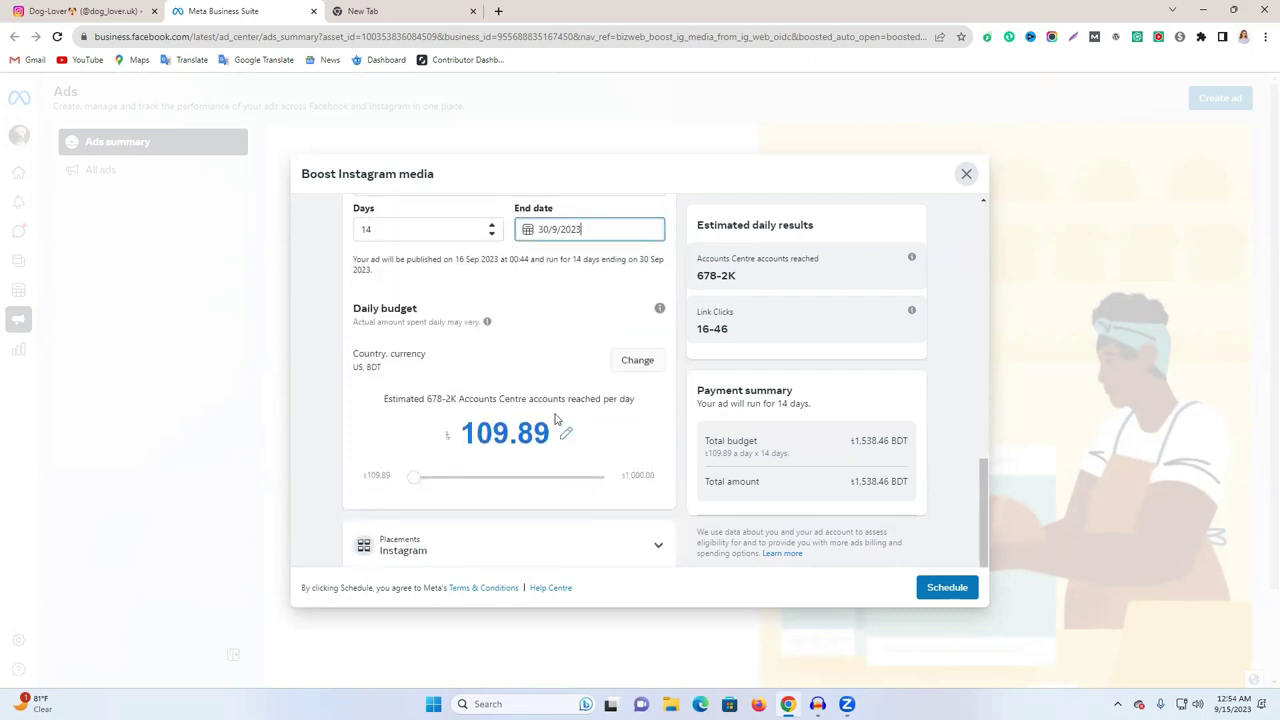
click(393, 310)
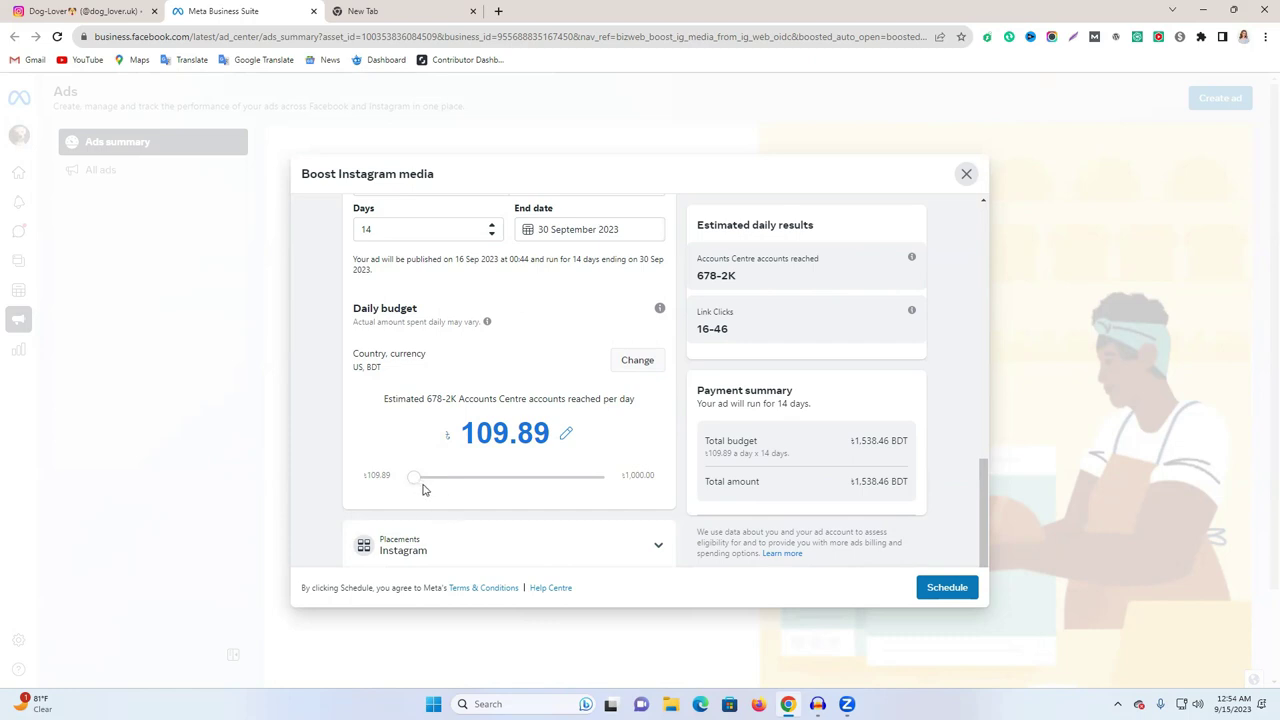
Raise the daily budget to 1,000.00 BDT, passing through 600.00, and check the total budget in the payment summary
drag(423, 483, 569, 489)
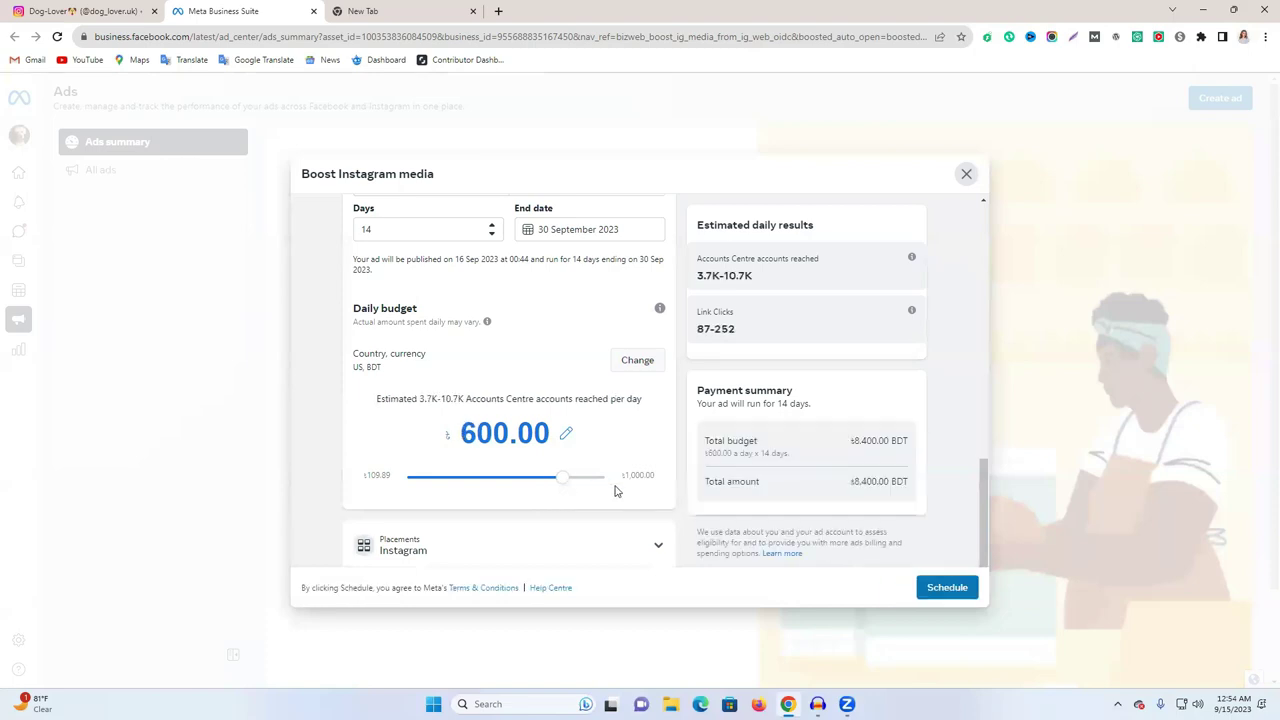
drag(560, 483, 620, 478)
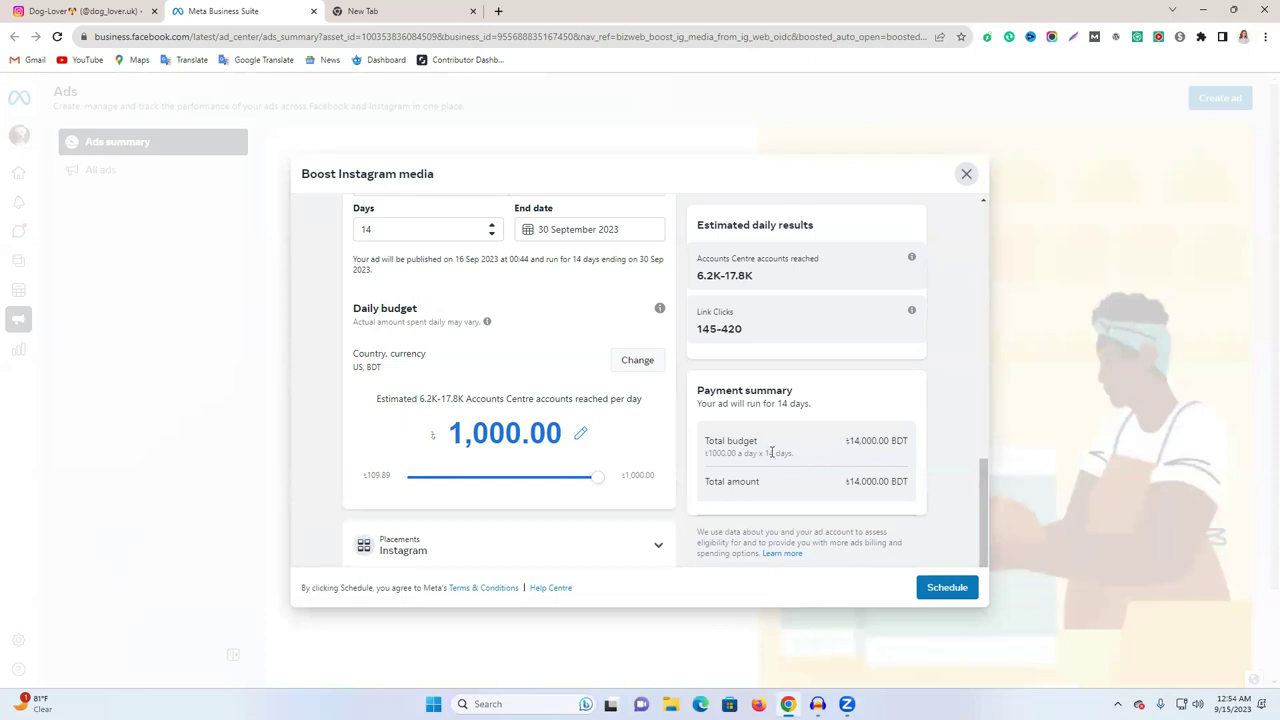
double_click(858, 442)
Reduce the ad duration to 7 days while keeping the 16 September start date
click(491, 234)
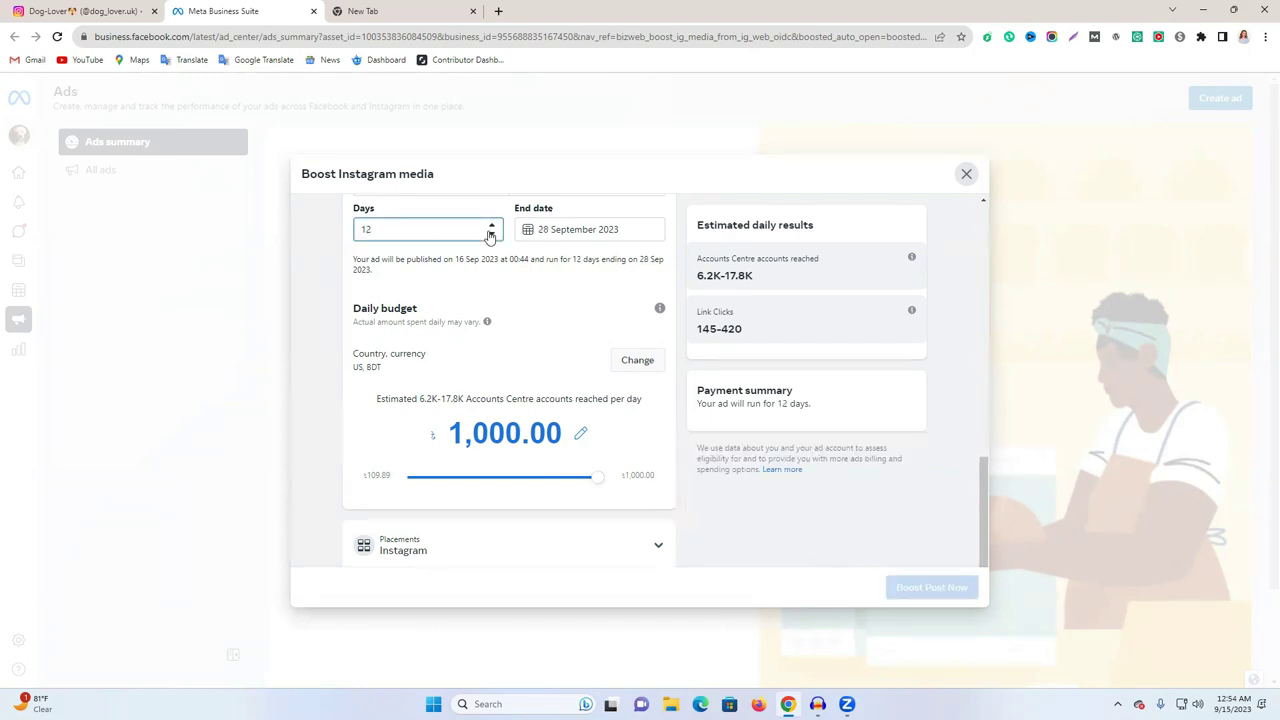
click(491, 234)
click(491, 234)
click(491, 234)
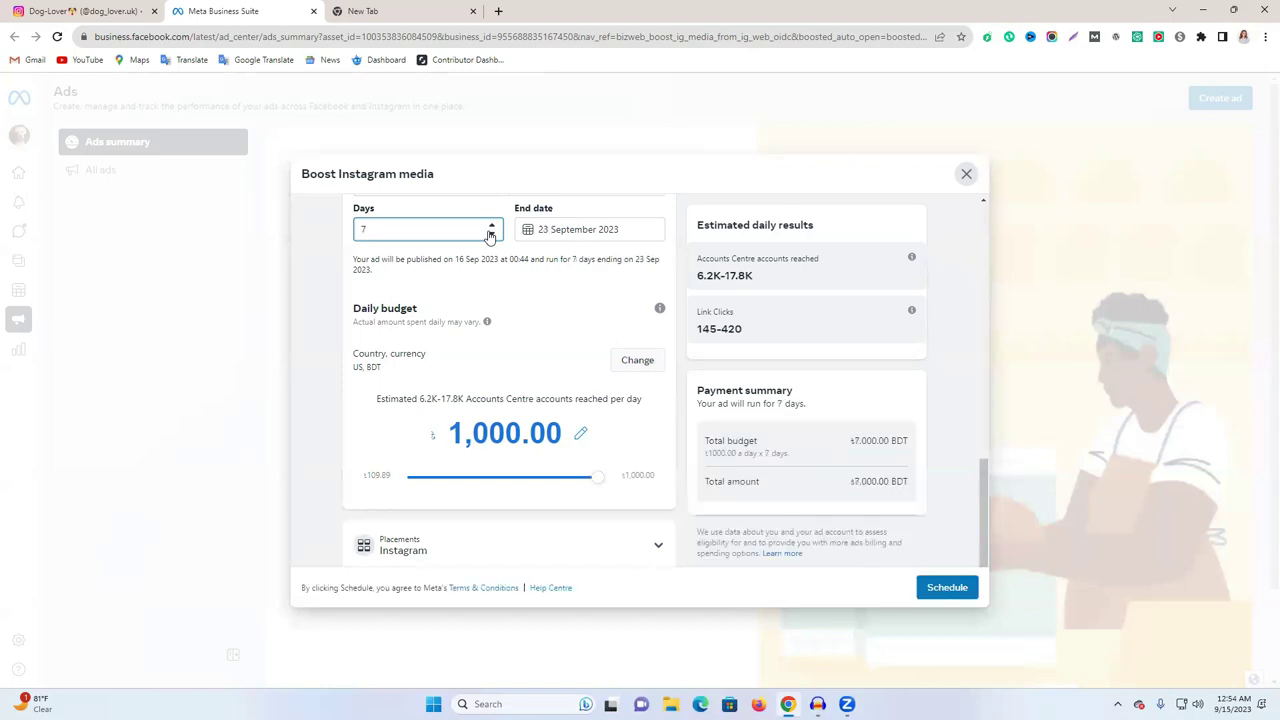
Expand the placements section and check where the ad will appear
scroll(583, 460, down, 1)
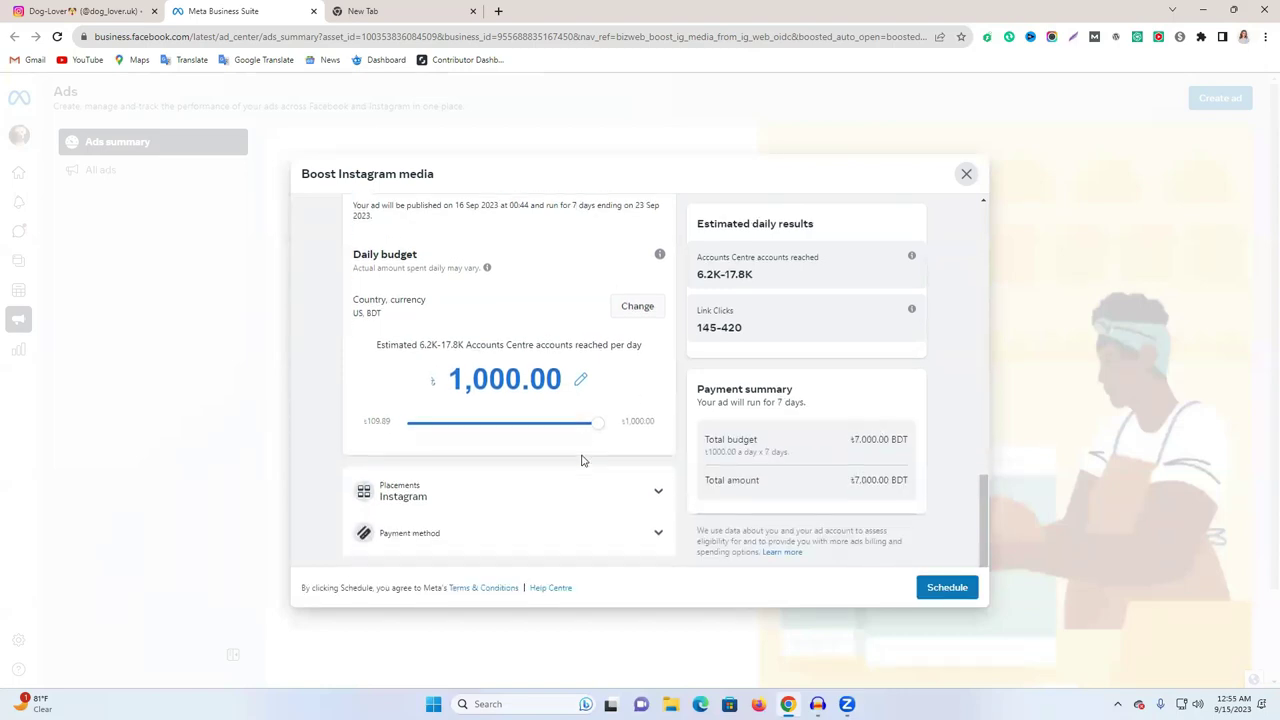
click(632, 494)
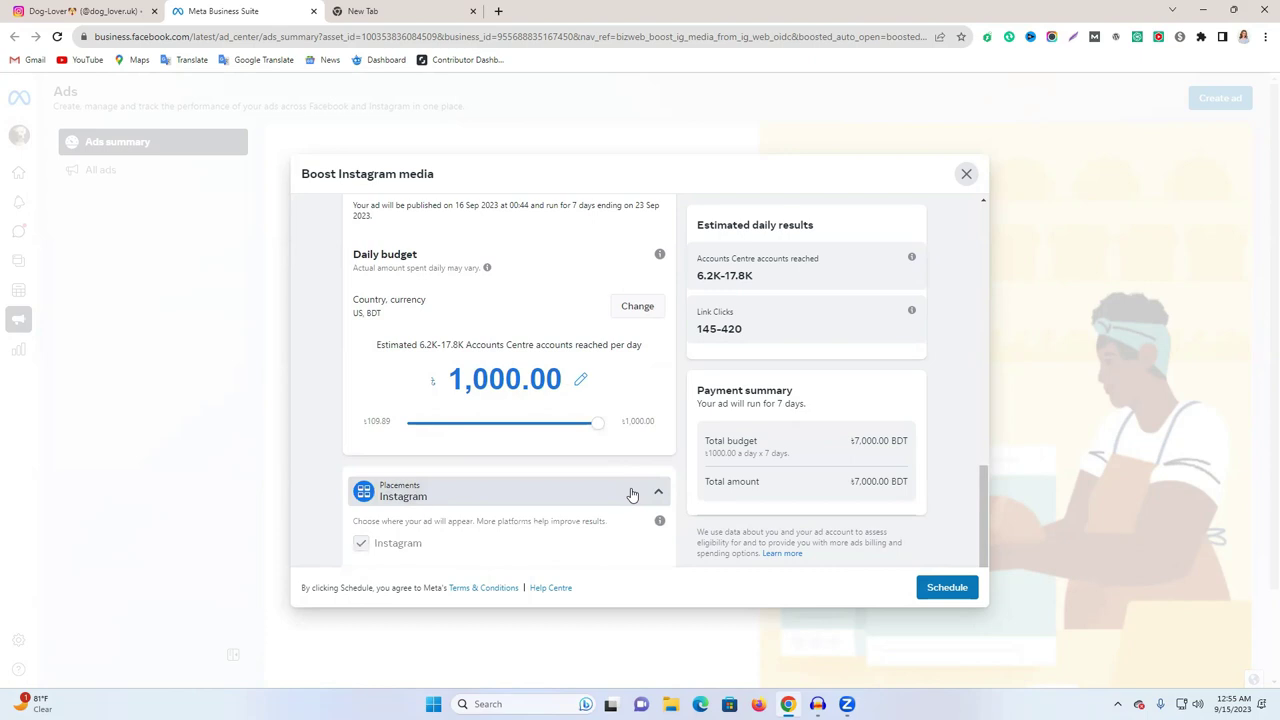
scroll(600, 488, down, 1)
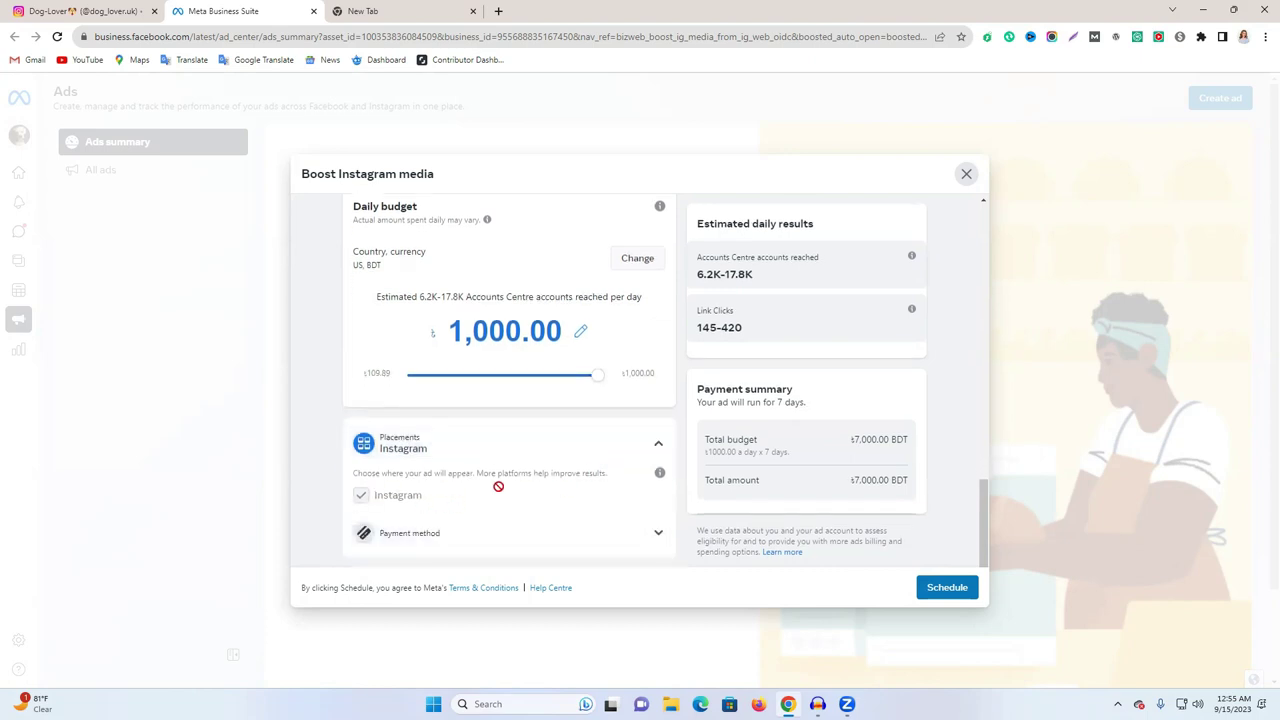
Start adding a payment method and accept Bangladesh, Bangladeshi Taka and the Asia/Dhaka time zone as the payment location settings
click(418, 538)
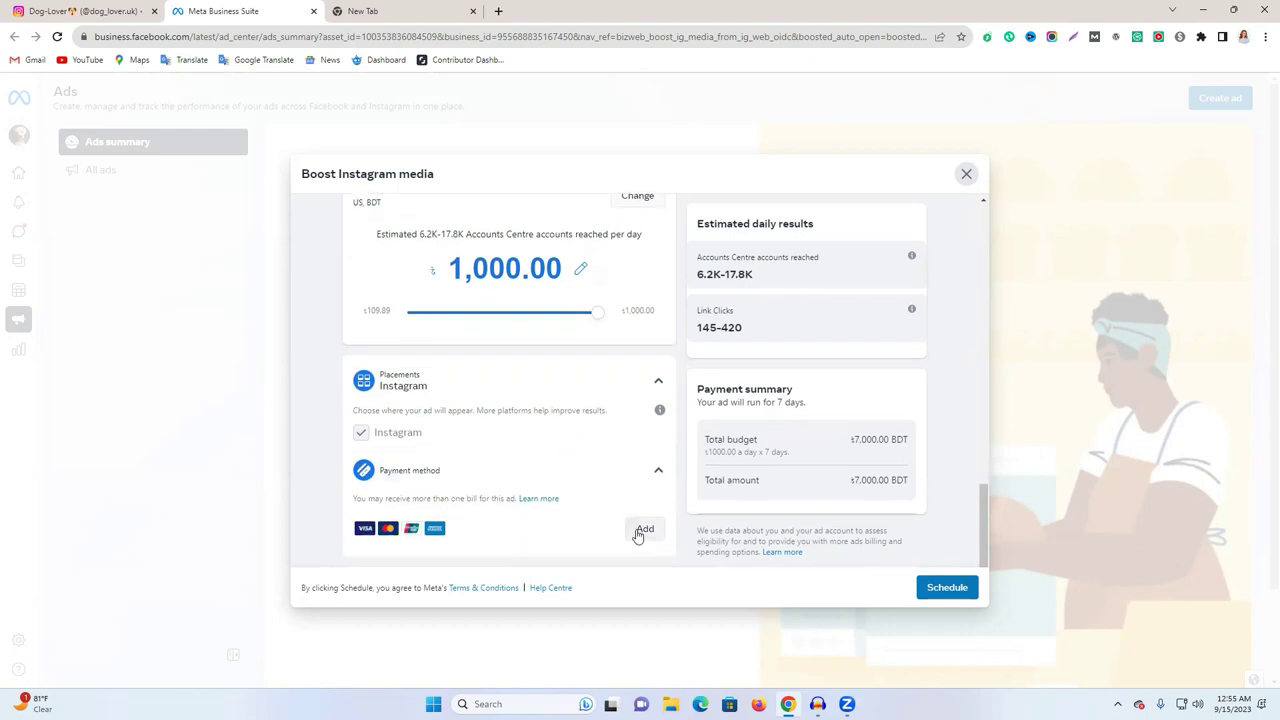
click(644, 531)
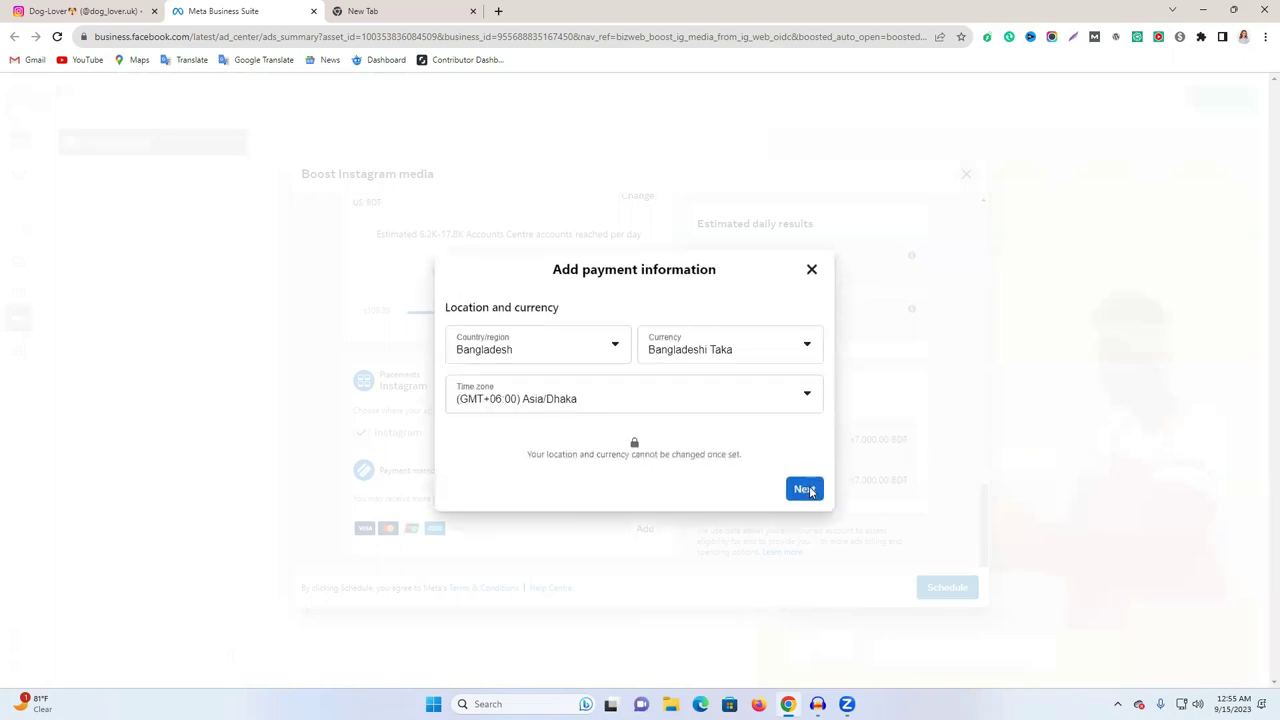
click(810, 491)
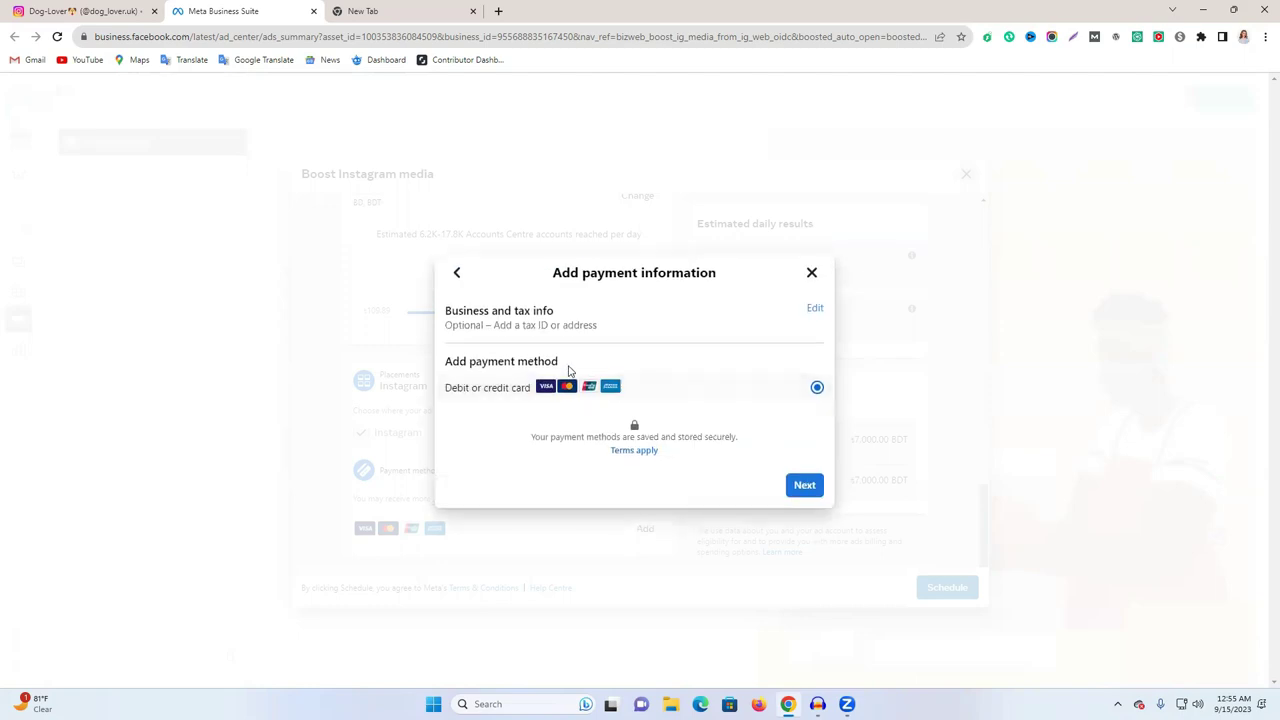
Open the debit or credit card form, look through its name, card number, expiry and CVV fields, and close it without saving
click(808, 491)
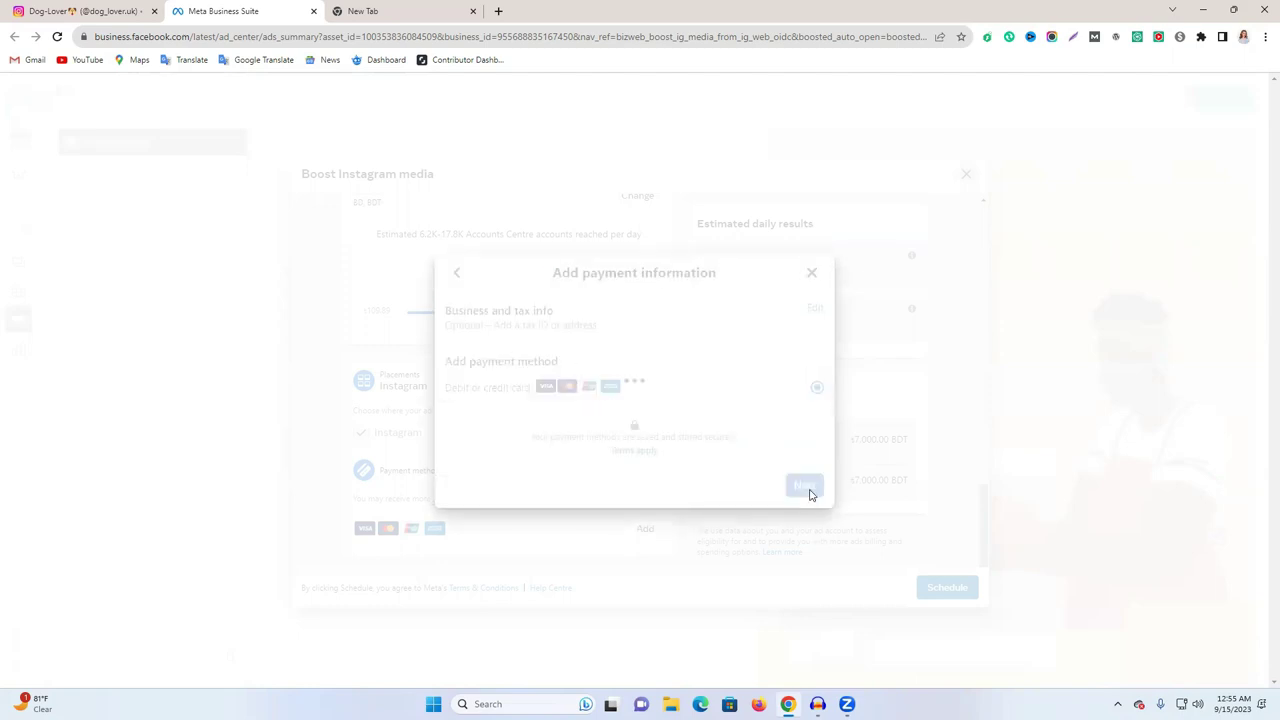
click(523, 321)
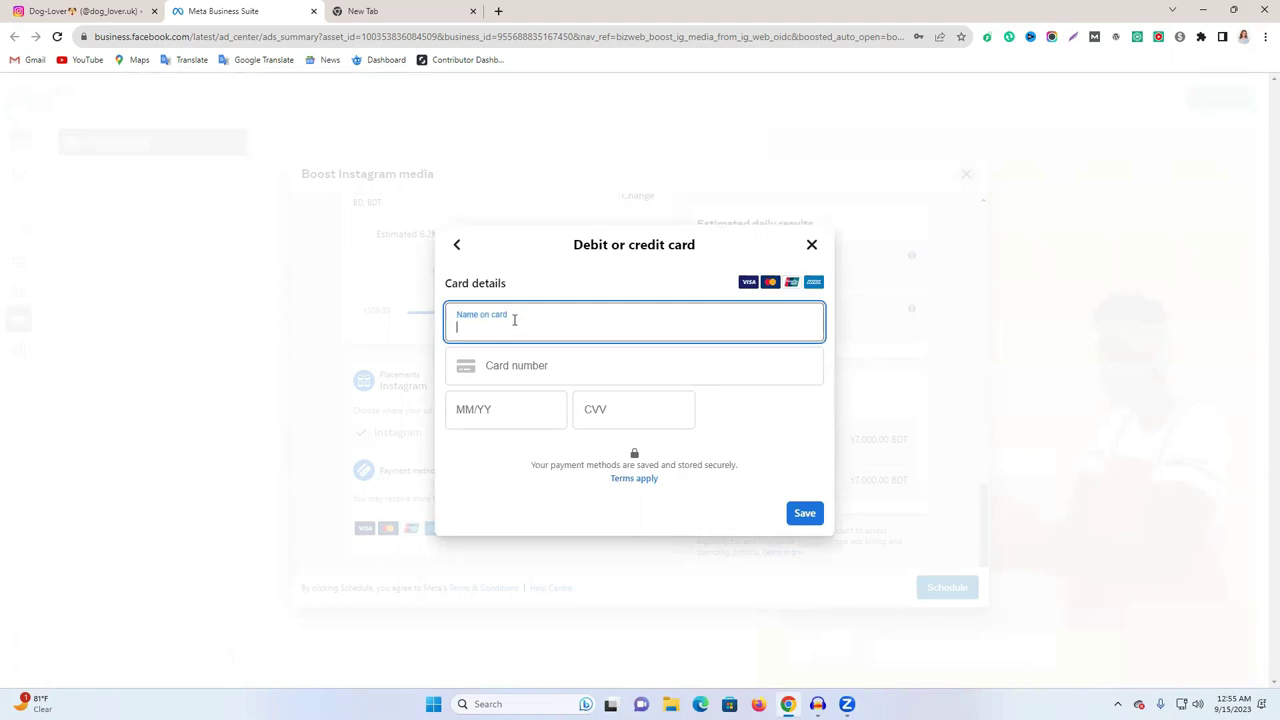
click(551, 366)
click(507, 416)
click(640, 420)
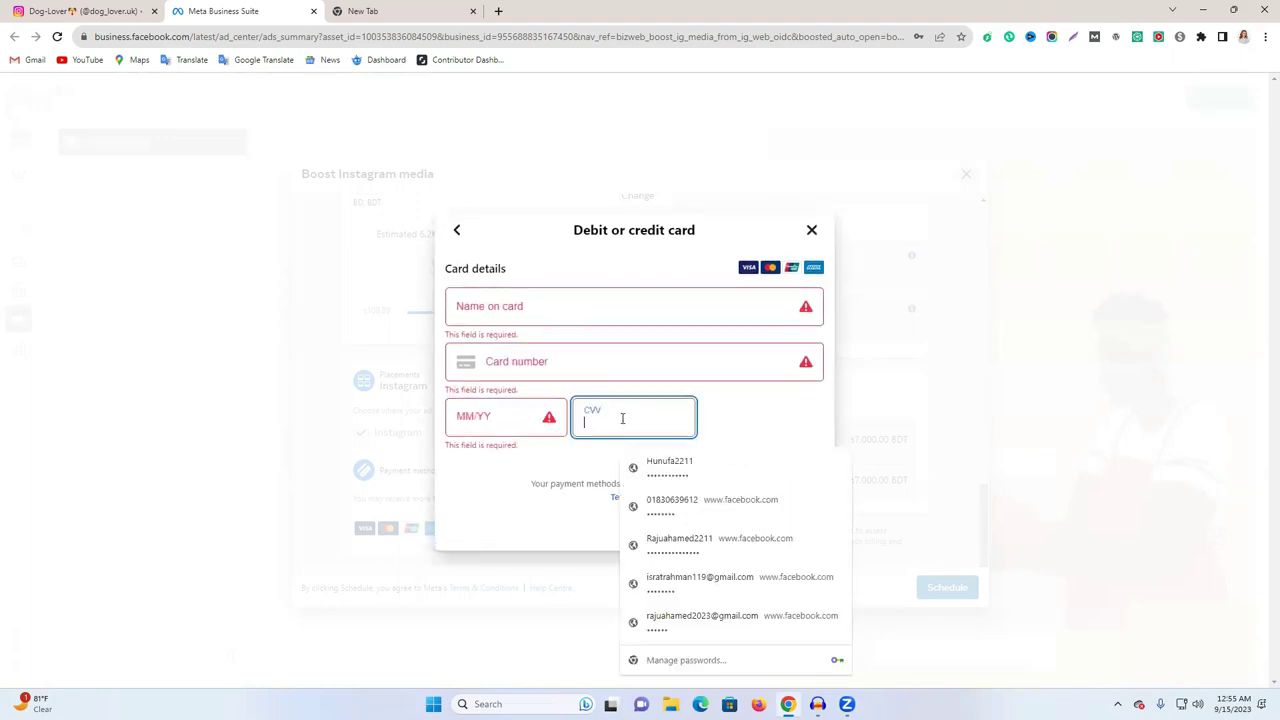
click(811, 228)
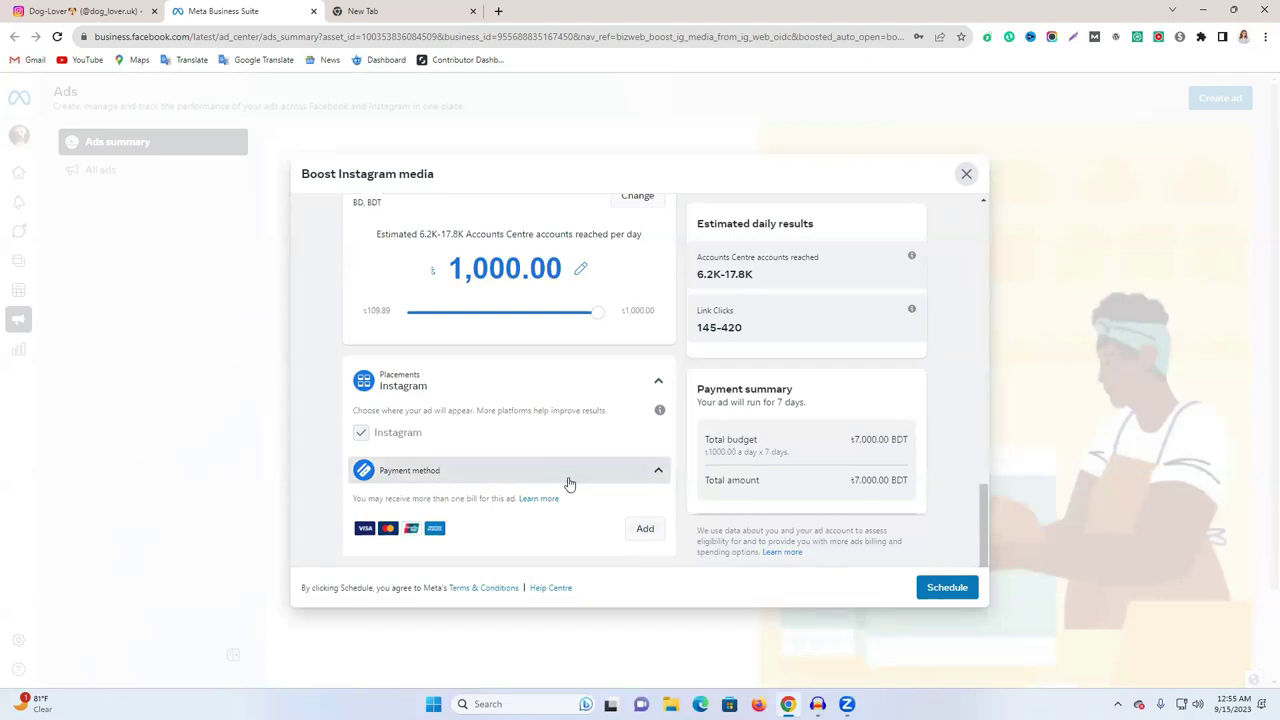
Change the ad's start date to 15 September 2023 and review the budget, placement and payment sections
scroll(590, 474, up, 4)
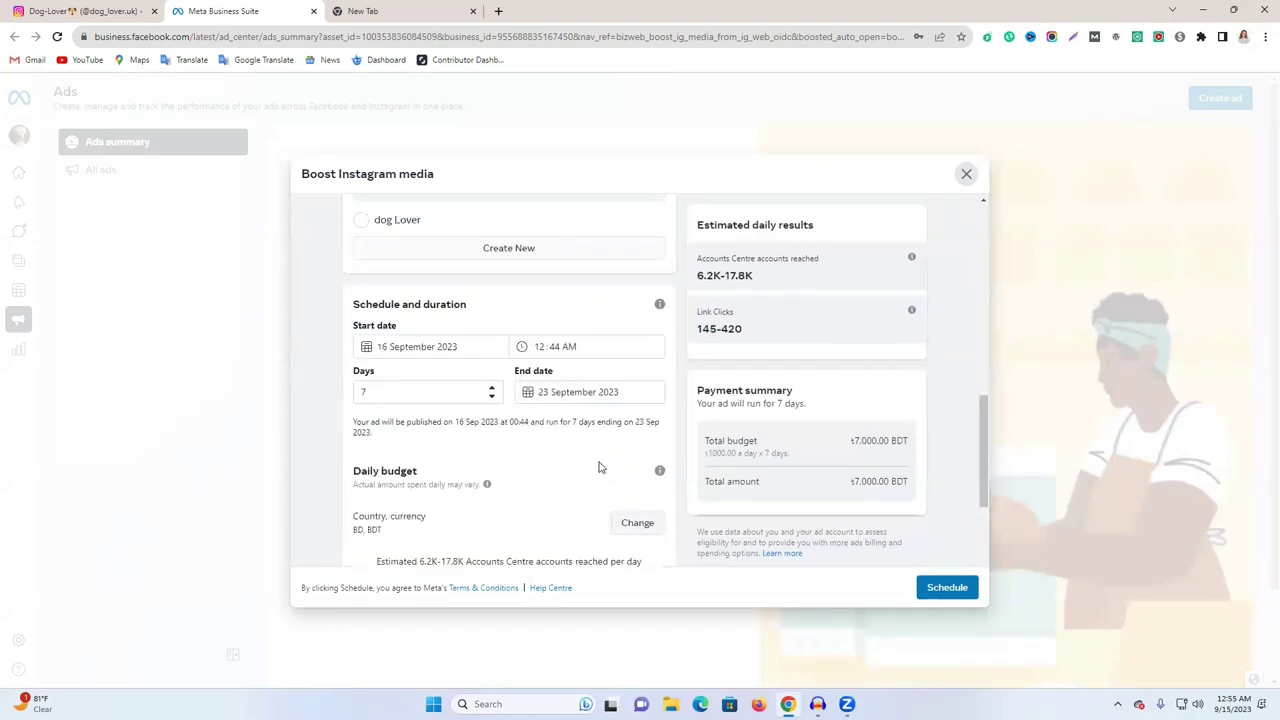
click(470, 419)
click(477, 531)
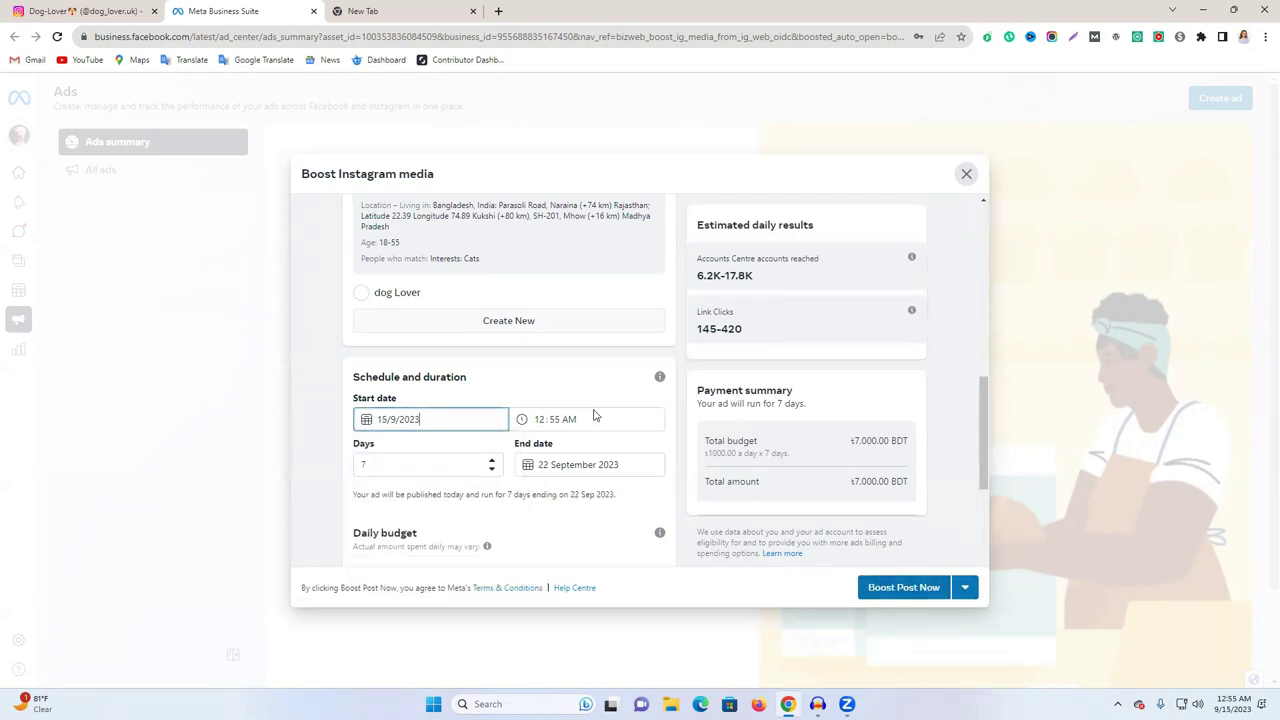
scroll(416, 336, down, 1)
scroll(416, 336, down, 2)
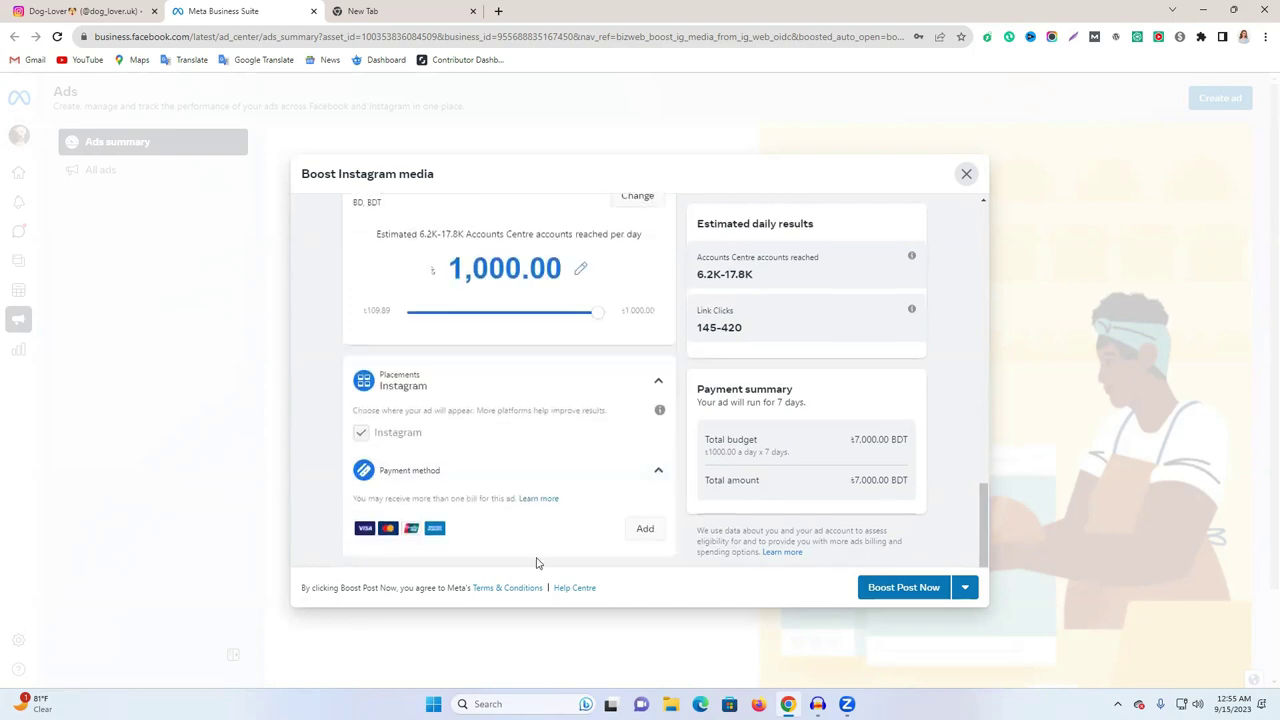